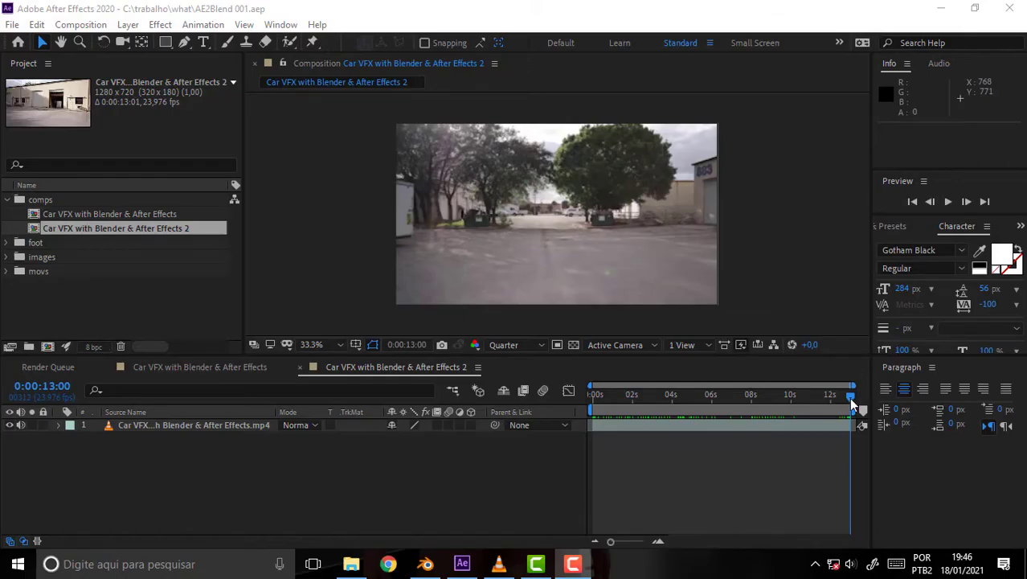
Scrub the composition footage from first to last frame, then return to the start.
left_click_drag(851, 399, 910, 402)
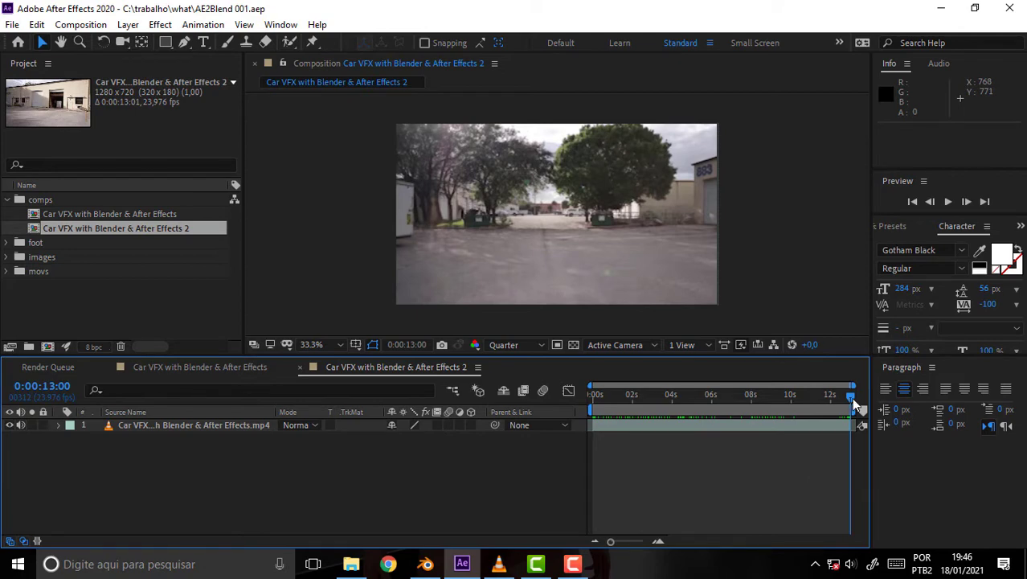
mouse_move(851, 397)
left_mouse_down()
mouse_move(640, 436)
mouse_move(491, 444)
mouse_move(857, 453)
left_mouse_up()
key("End")
left_click_drag(547, 472, 964, 481)
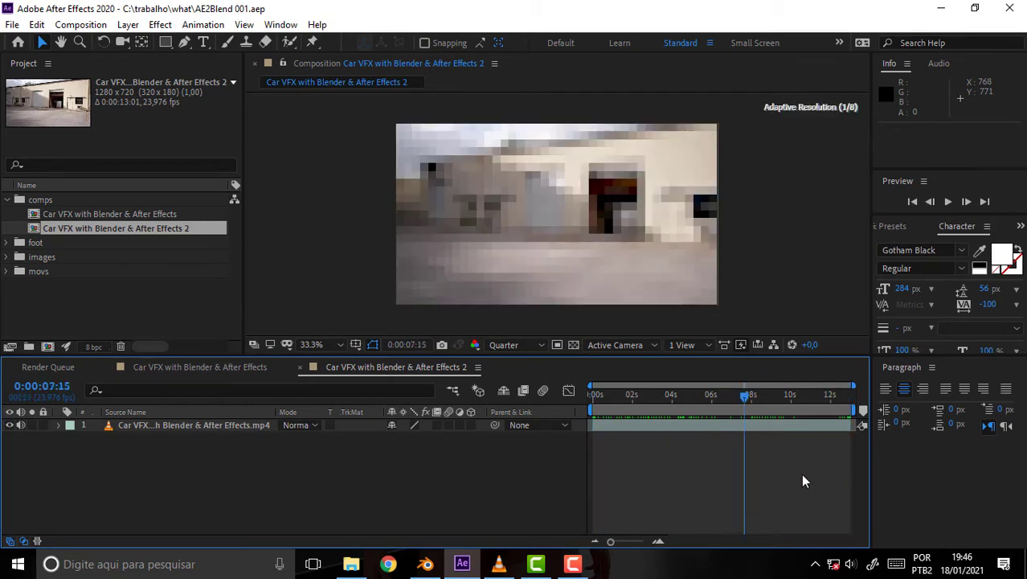
key("Home")
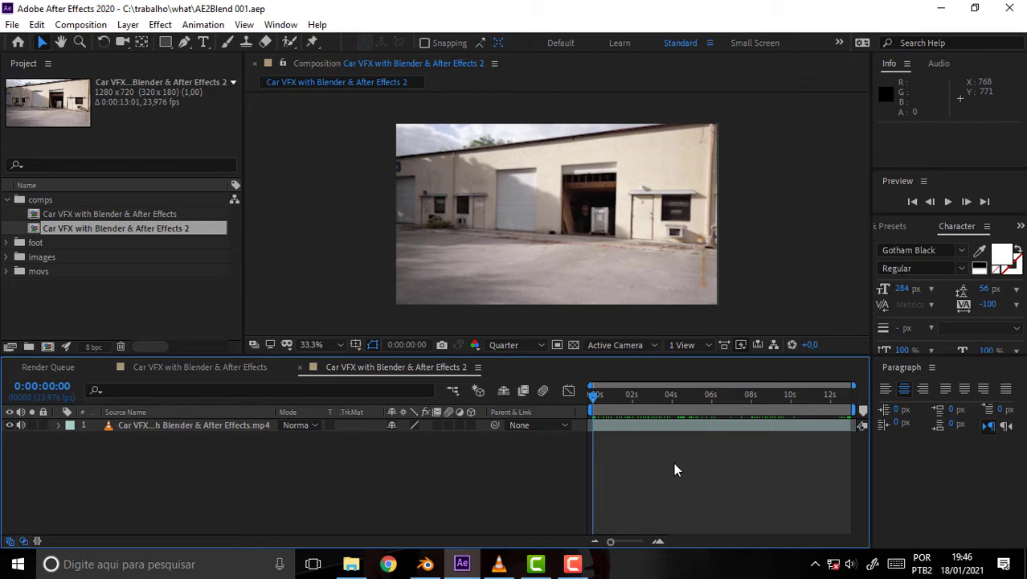
Close the tutorial player and play 'Car VFX with Blender & After Effects.mp4' from the tutorials folder.
left_click(499, 563)
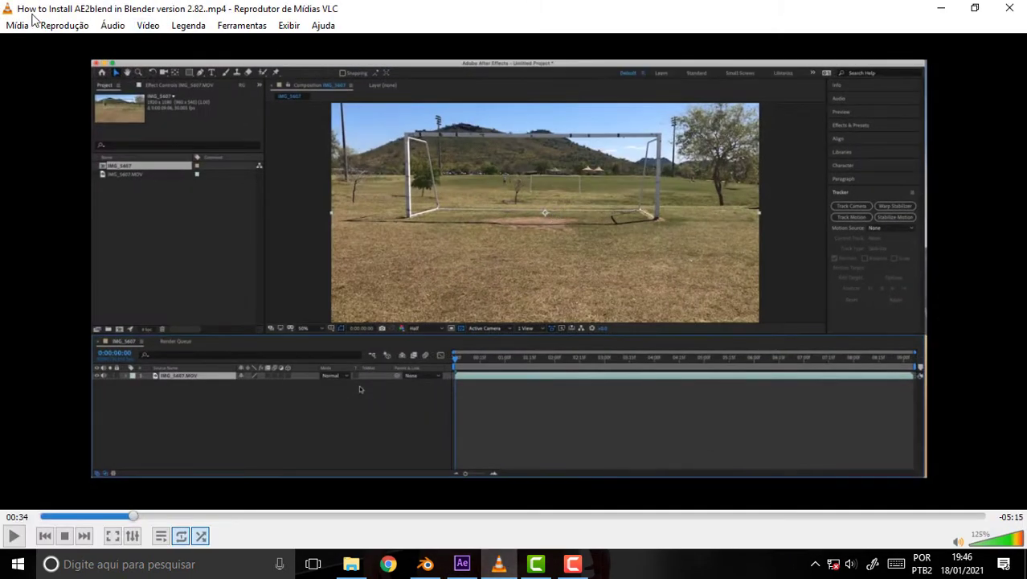
left_click(1011, 10)
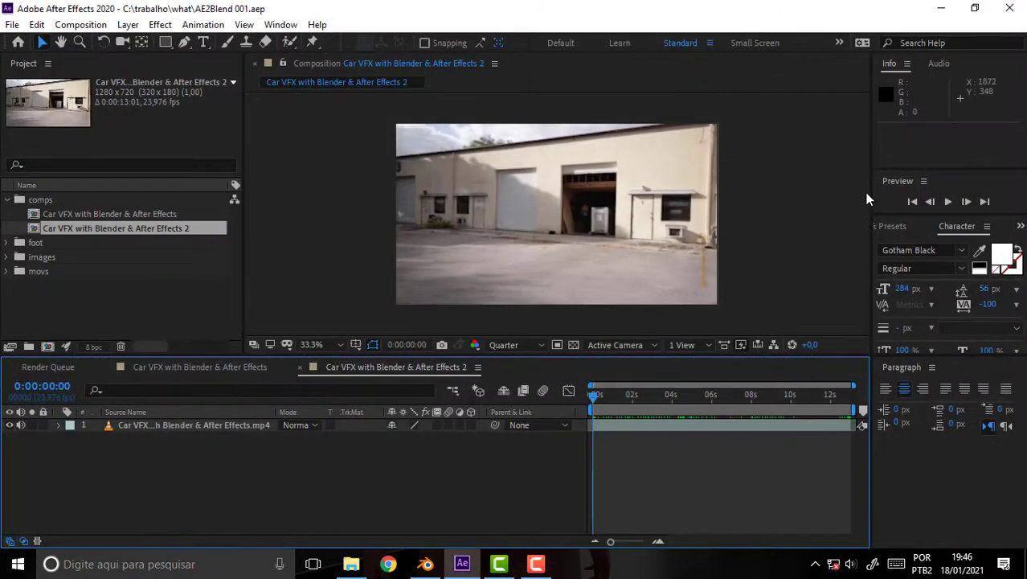
left_click(351, 564)
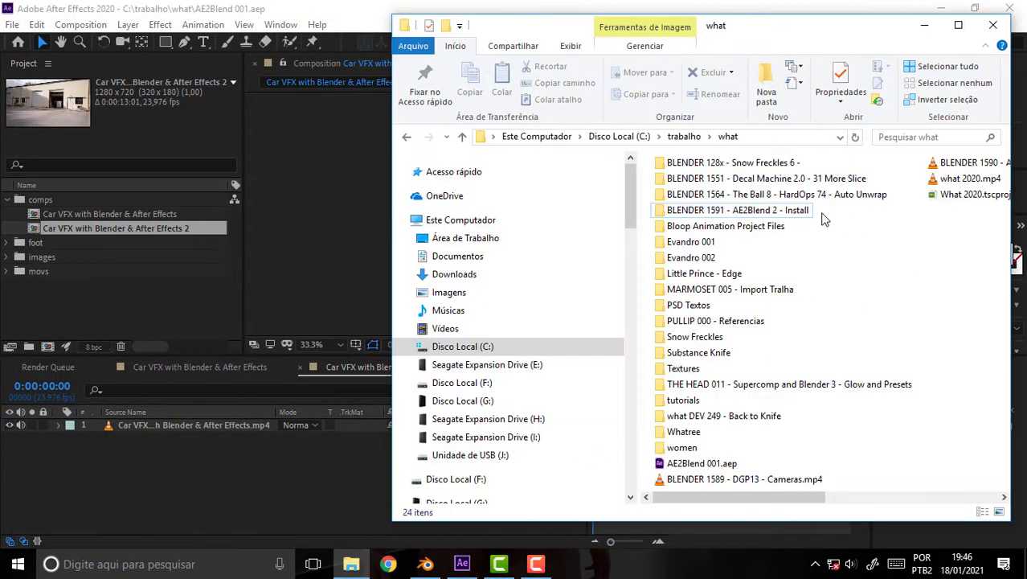
double_click(683, 399)
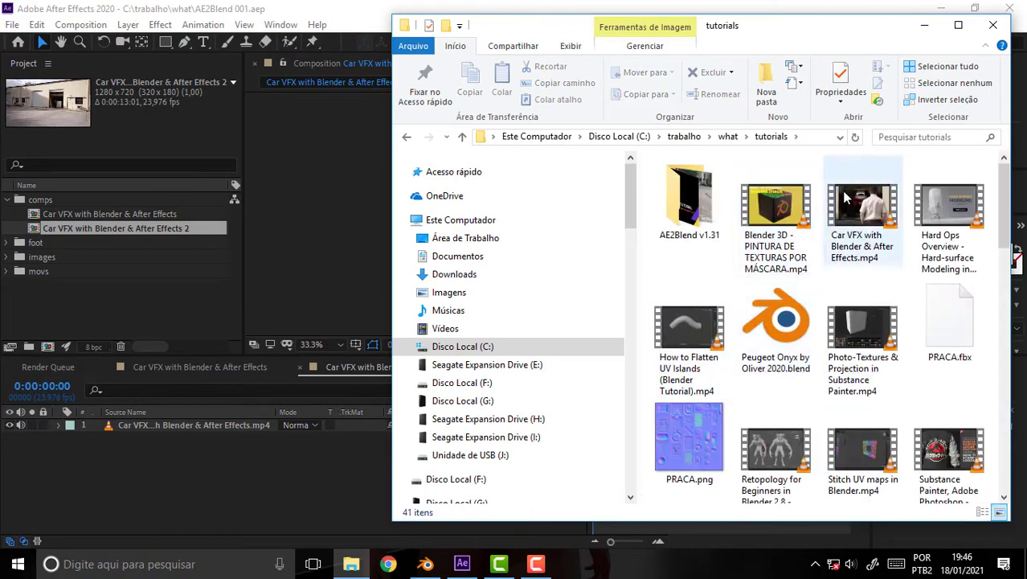
left_click(857, 252)
double_click(857, 252)
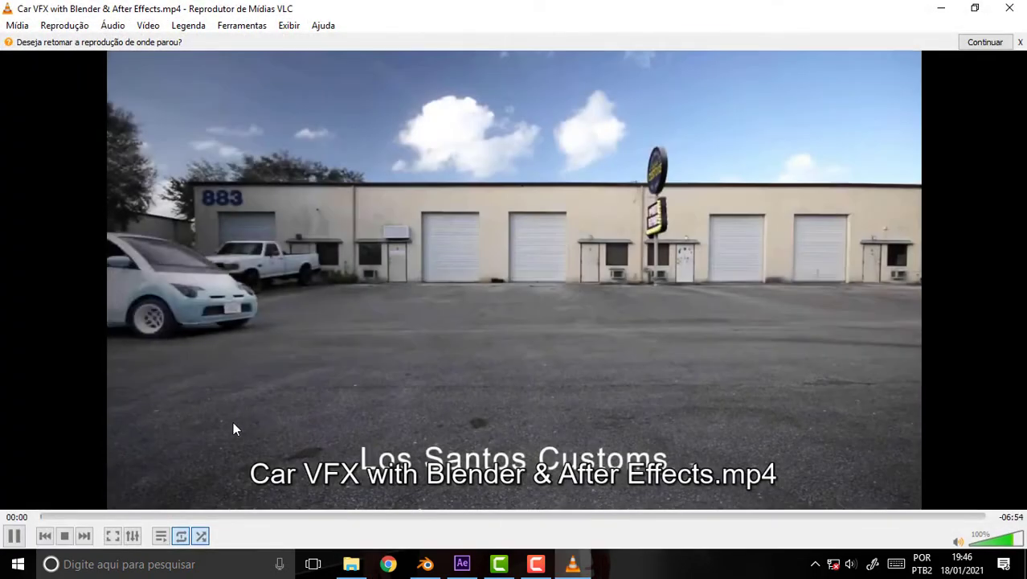
Skim the Car VFX video to about 1:32, return to the tracked-footage shot, then close VLC.
left_click_drag(91, 521, 164, 527)
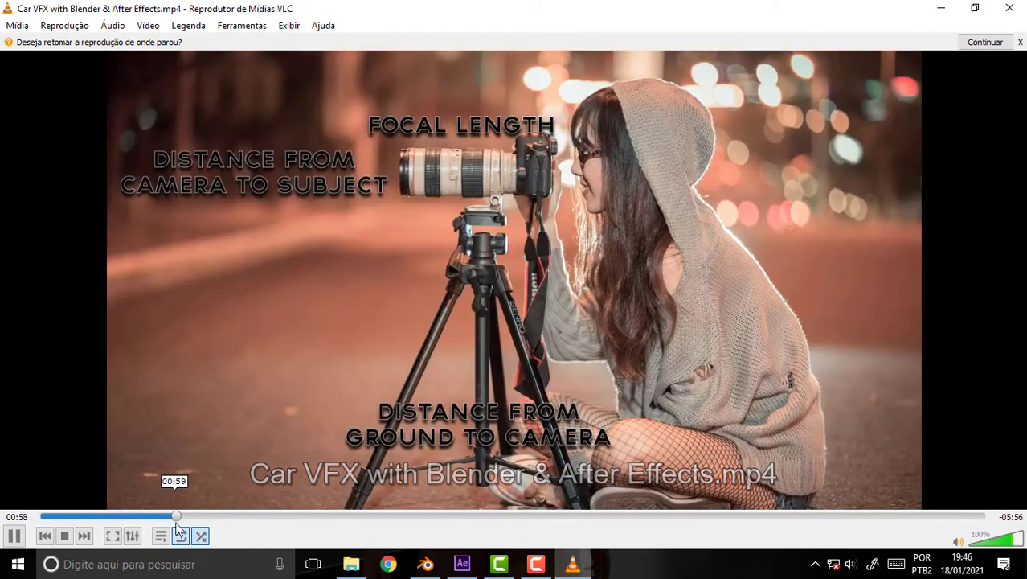
left_click(193, 526)
left_click_drag(193, 527, 221, 532)
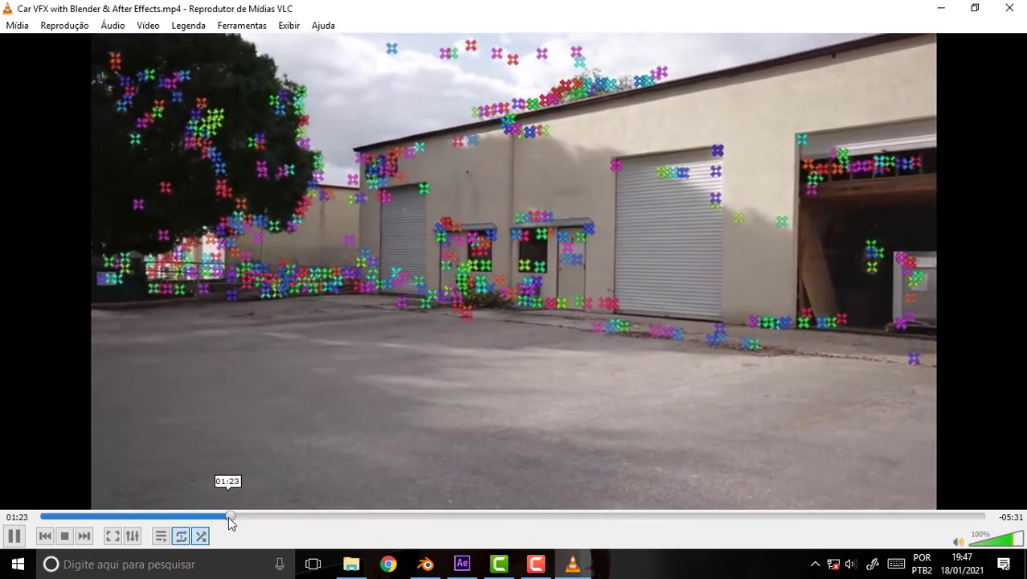
left_click_drag(231, 522, 250, 520)
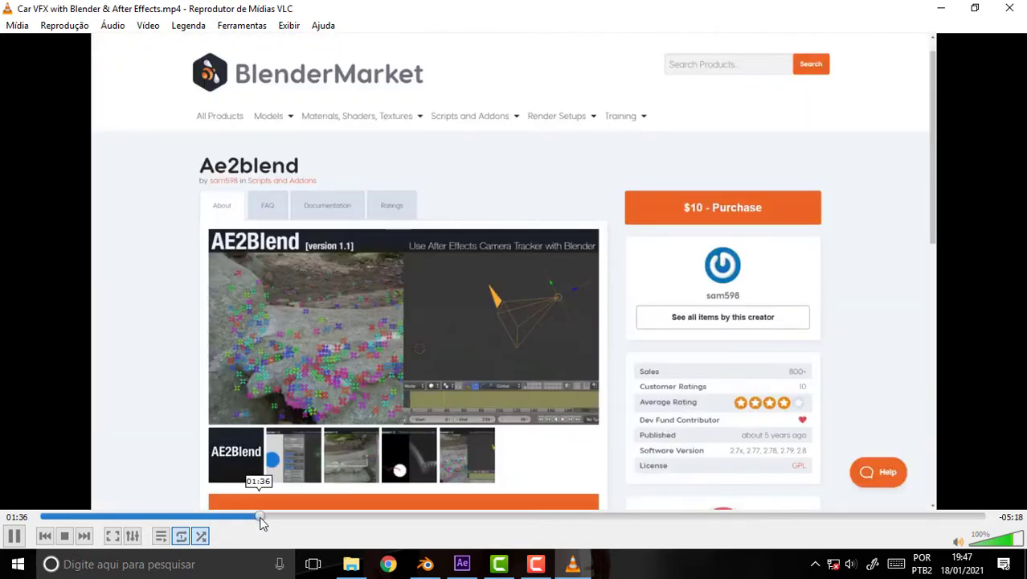
left_click(238, 518)
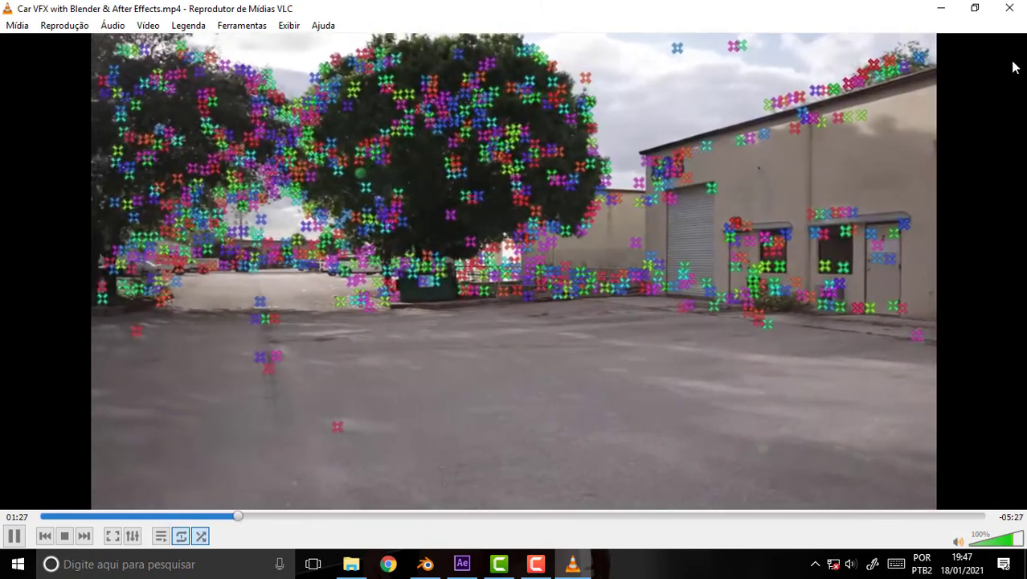
left_click(1009, 8)
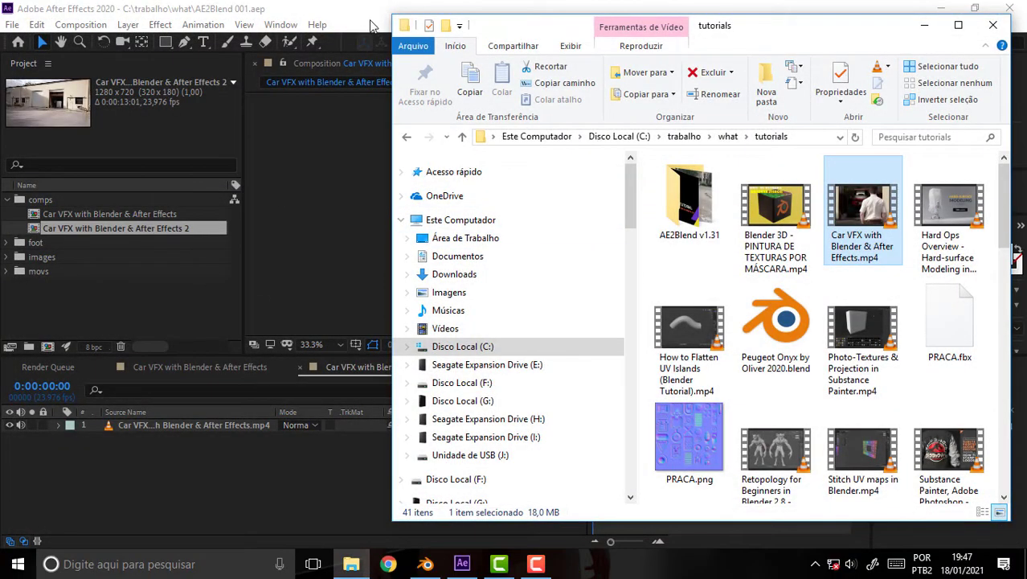
Play 'How to Install AE2blend in Blender version 2.82' from the AE2Blend v1.31 folder.
left_click(378, 249)
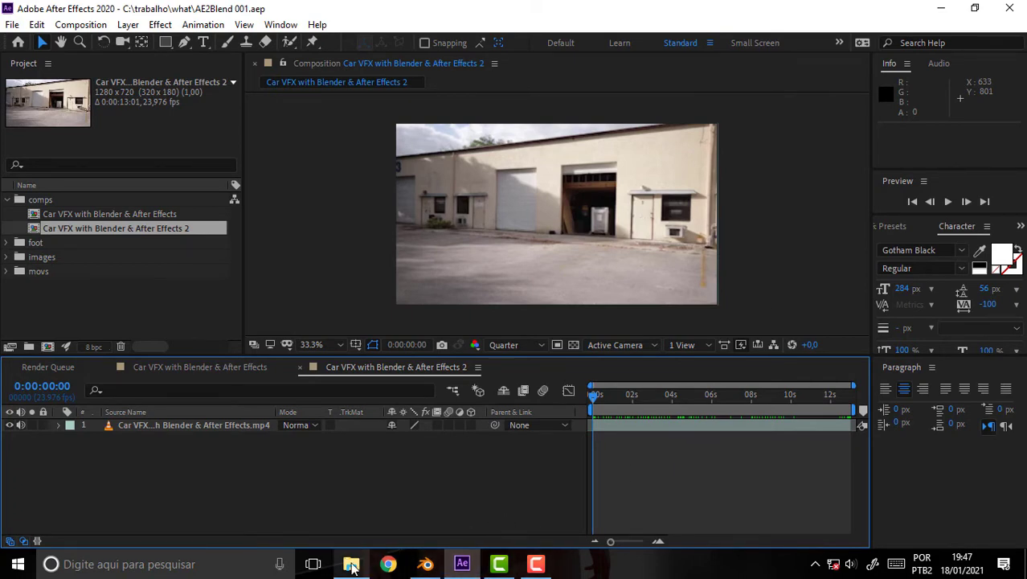
left_click(351, 567)
double_click(695, 198)
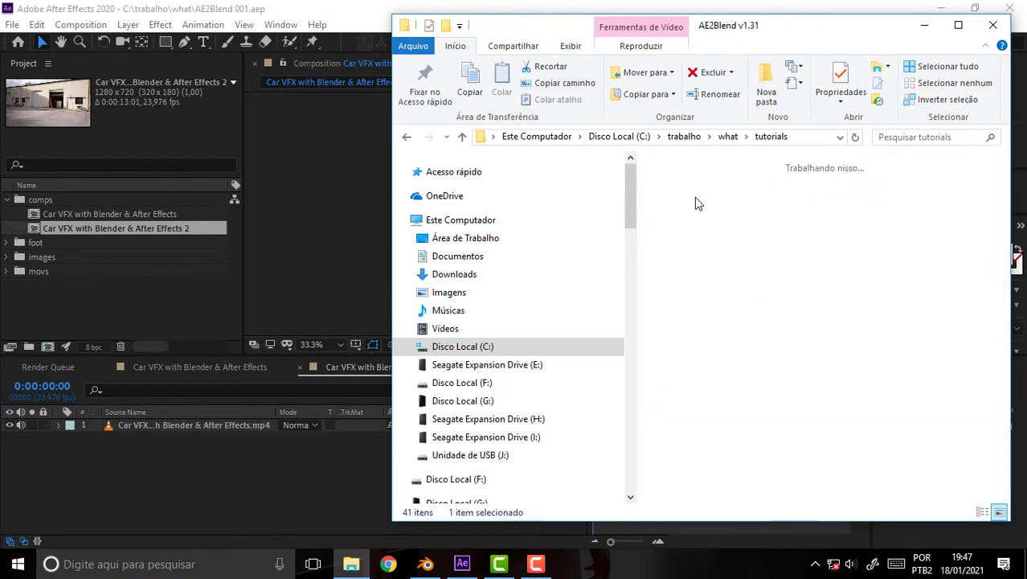
double_click(958, 213)
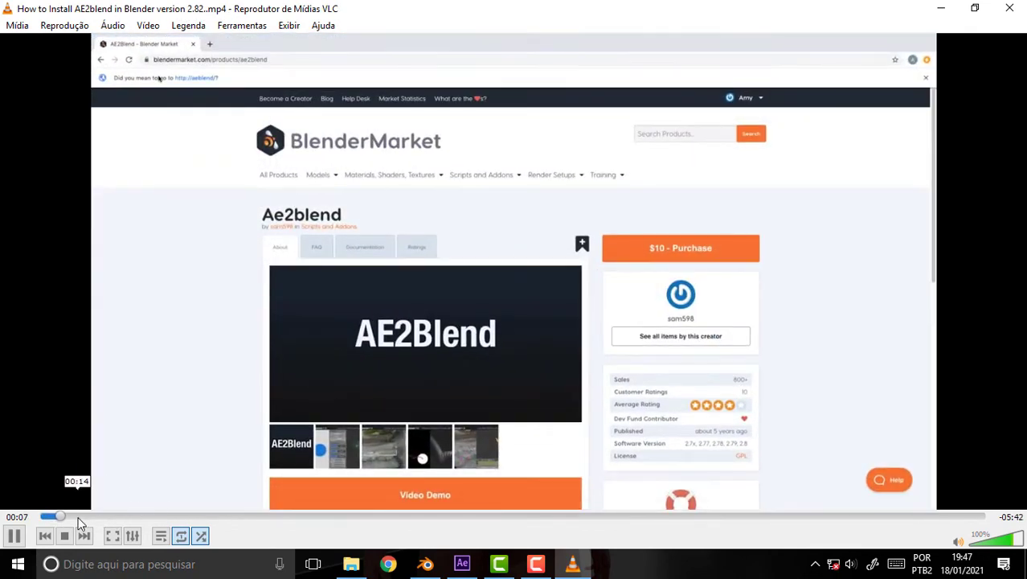
Review the Track Solid and 3D Tracker Camera parts of the install video, then pause and minimize VLC.
left_click_drag(81, 516, 106, 516)
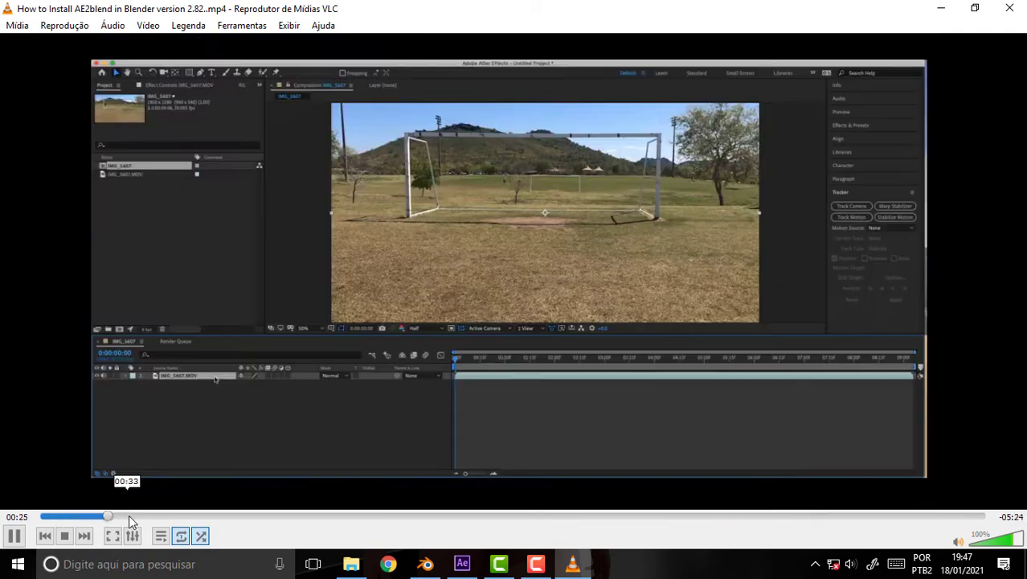
left_click(157, 515)
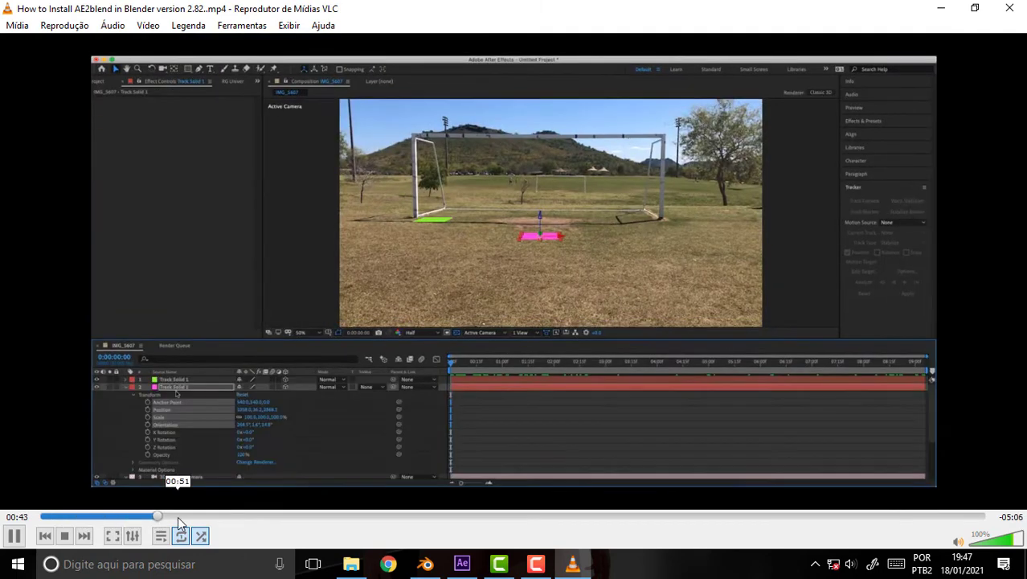
left_click(178, 516)
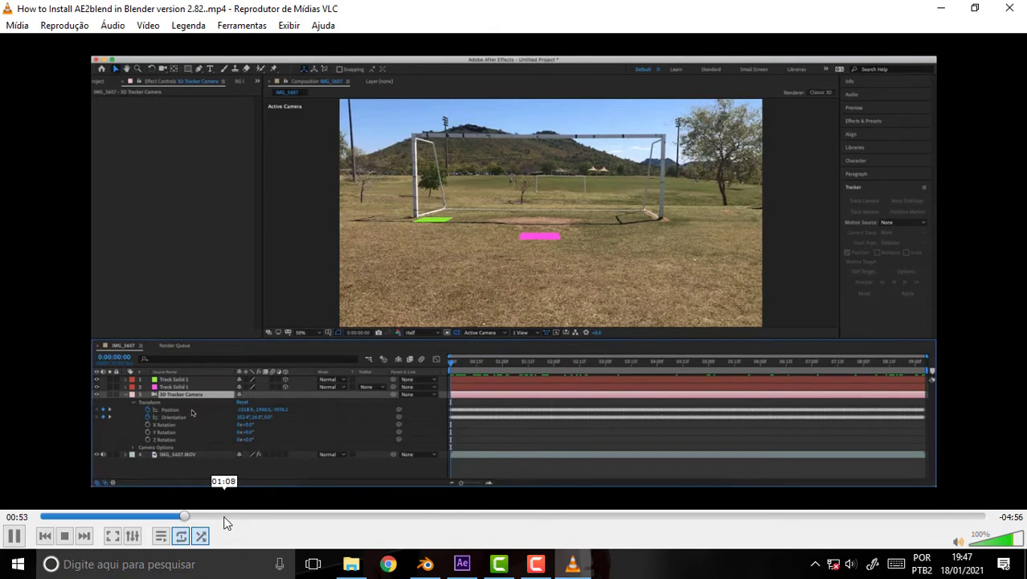
left_click(225, 517)
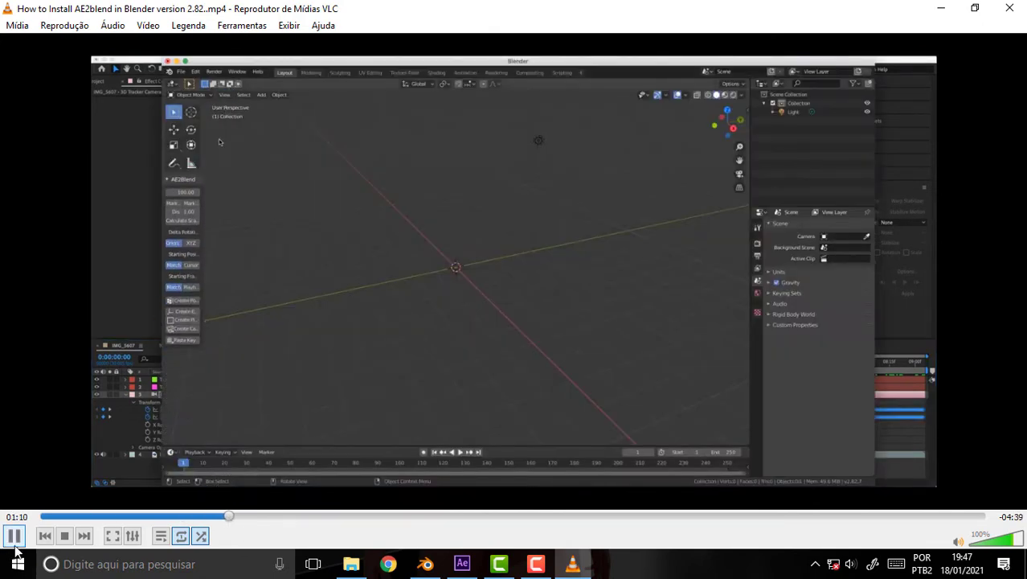
left_click(184, 517)
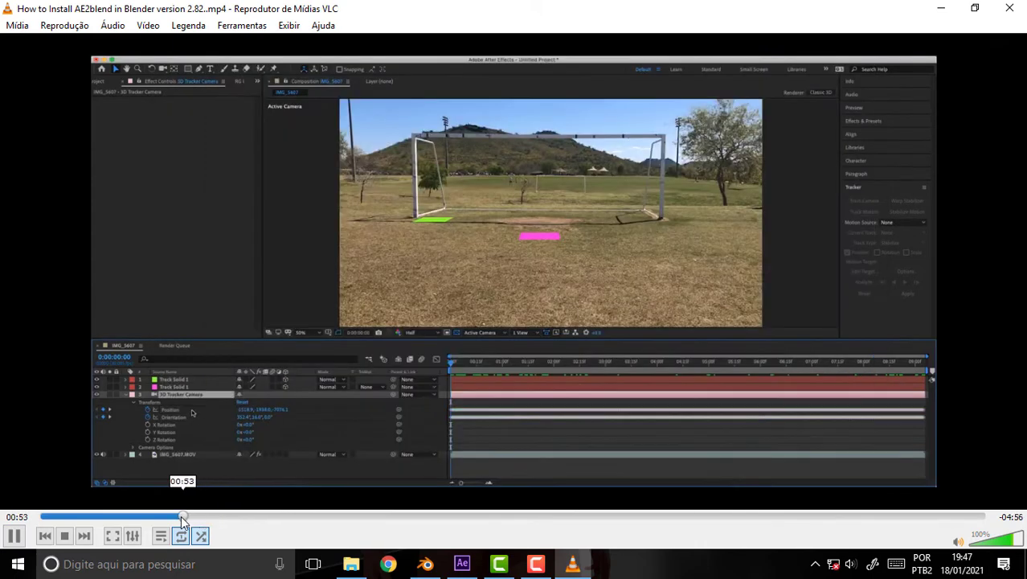
left_click(124, 516)
left_click(152, 517)
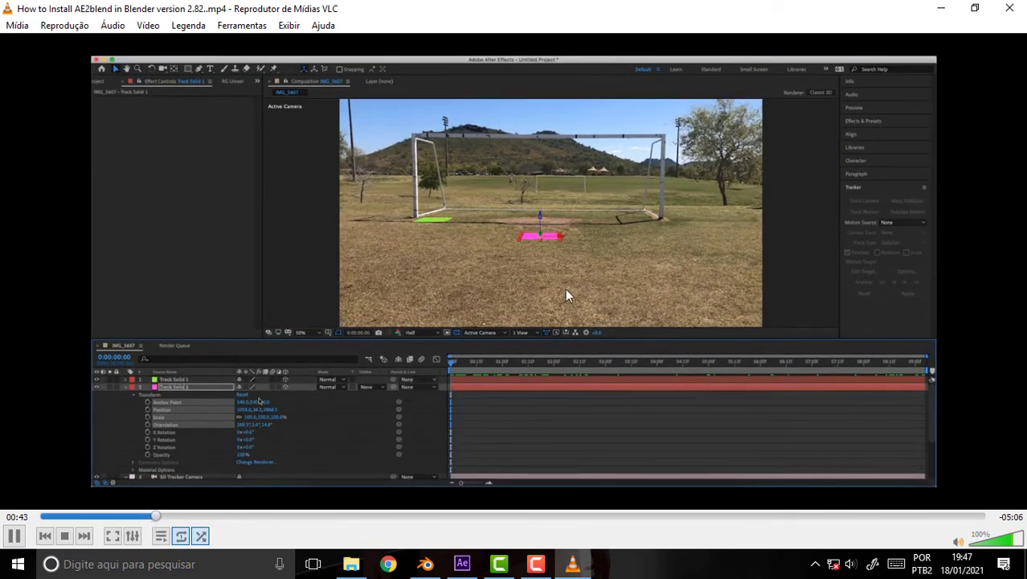
left_click(14, 535)
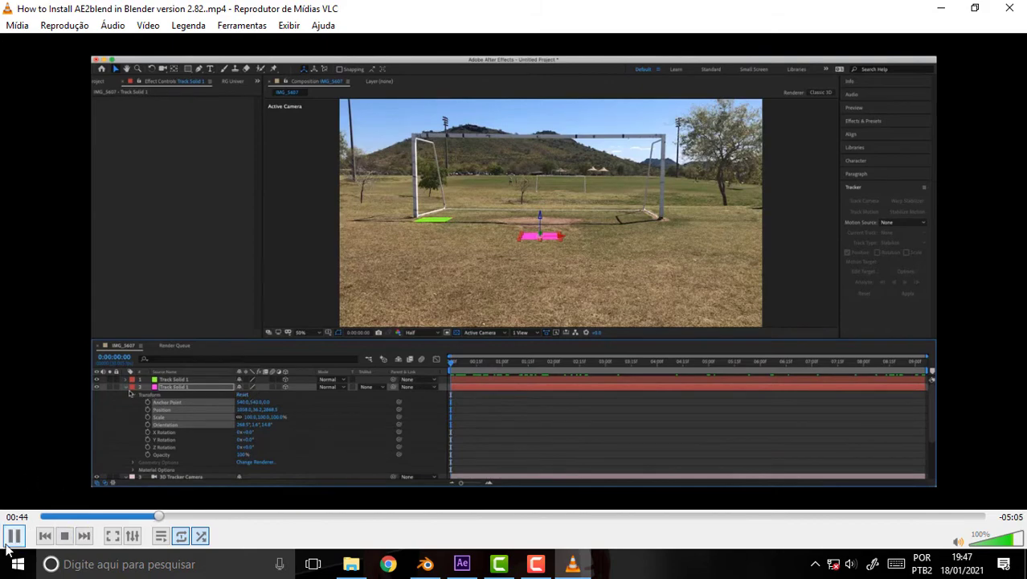
left_click(940, 8)
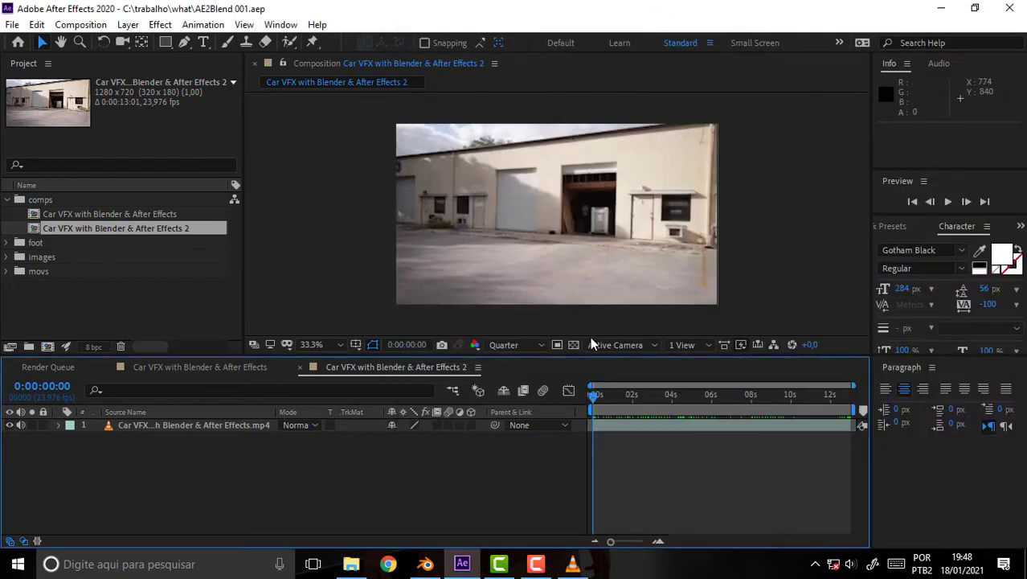
Select the car footage layer and run Animation > Track Motion to create Track Point 1.
left_click(223, 421)
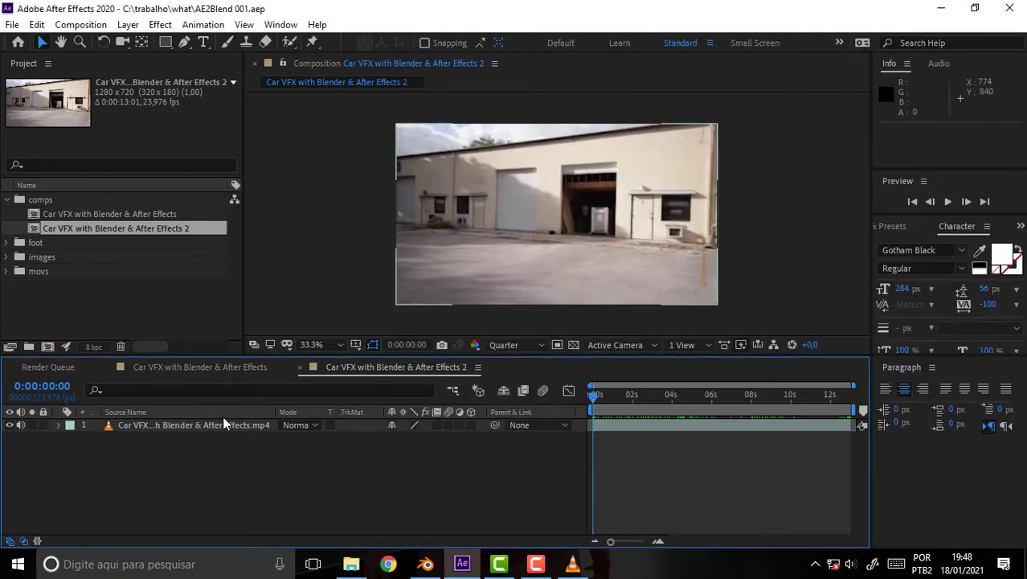
left_click(129, 25)
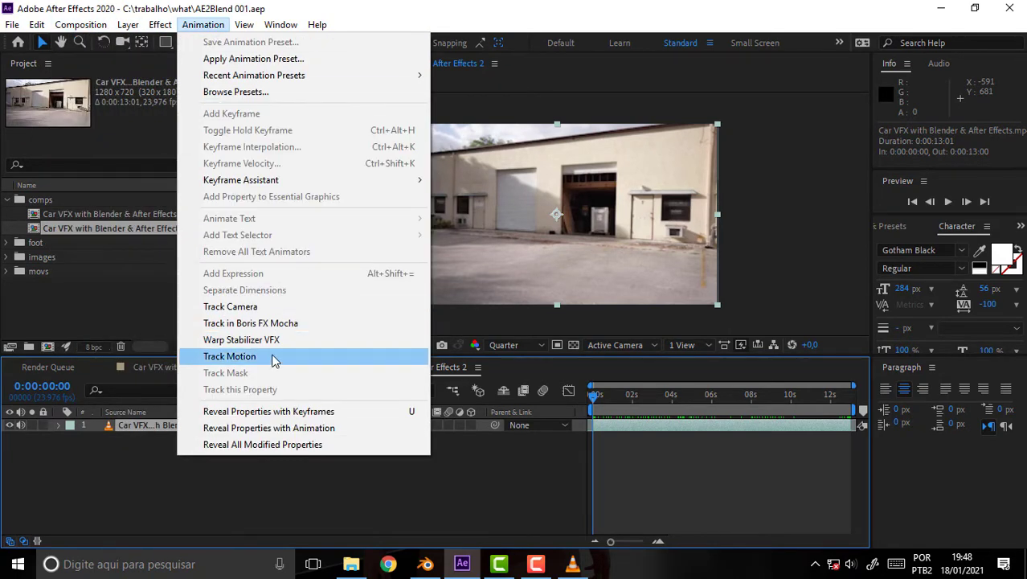
left_click(228, 359)
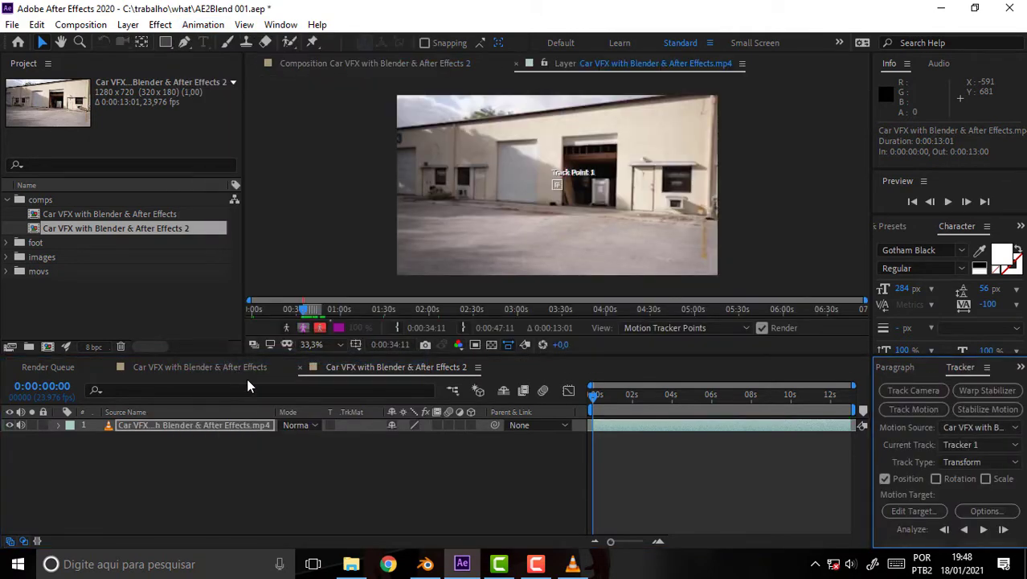
Apply Track Camera so the 3D Camera Tracker analyses all 313 frames of the footage.
left_click(910, 390)
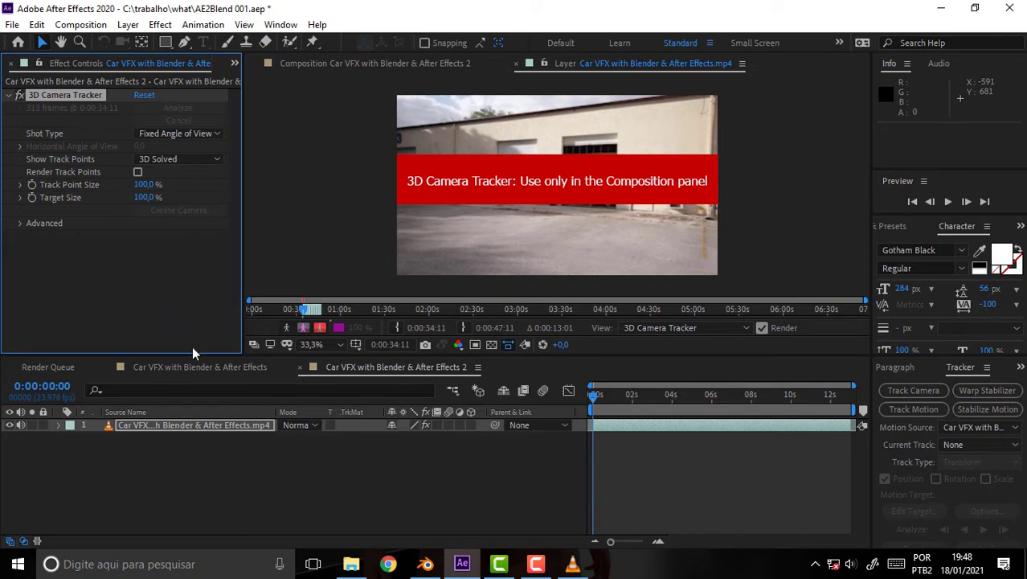
Create the 3D Tracker Camera, reveal its Position and Orientation keyframes with U, and scrub the animation.
left_click(179, 210)
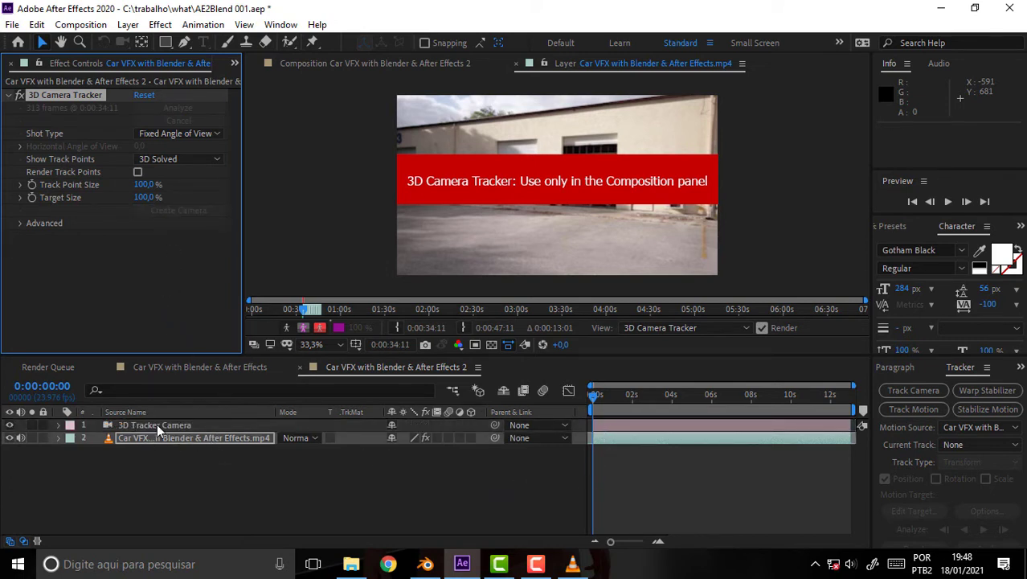
left_click(157, 424)
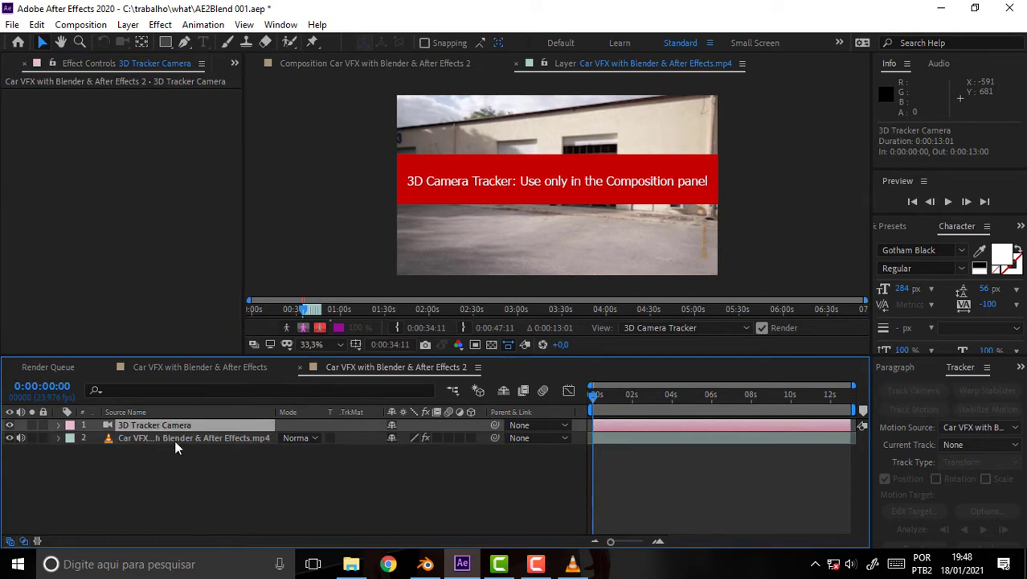
key("u")
mouse_move(594, 404)
left_mouse_down()
mouse_move(840, 437)
mouse_move(518, 430)
left_mouse_up()
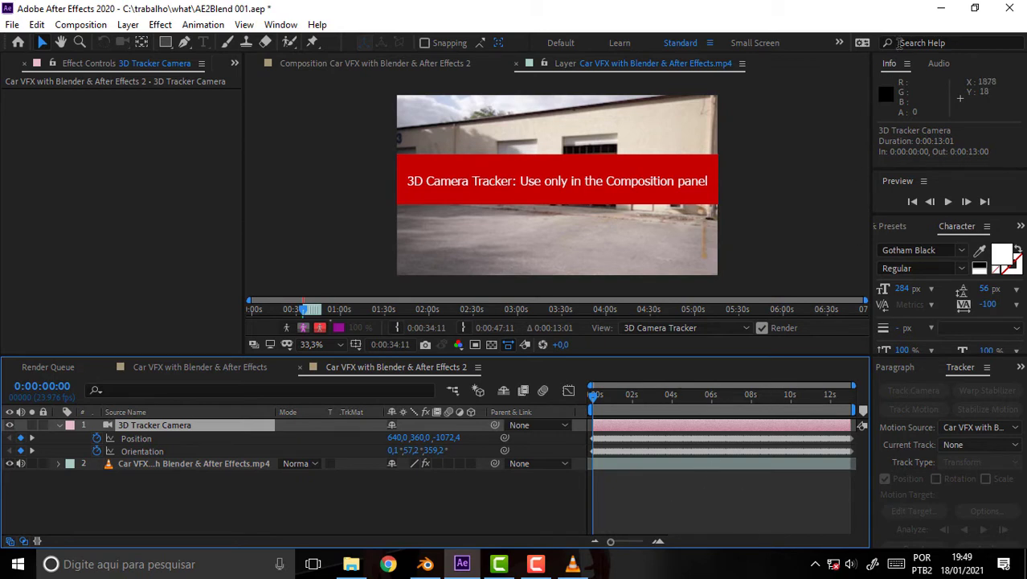
Minimize Blender and After Effects to reach the AE2Blend v1.31 folder.
left_click(425, 563)
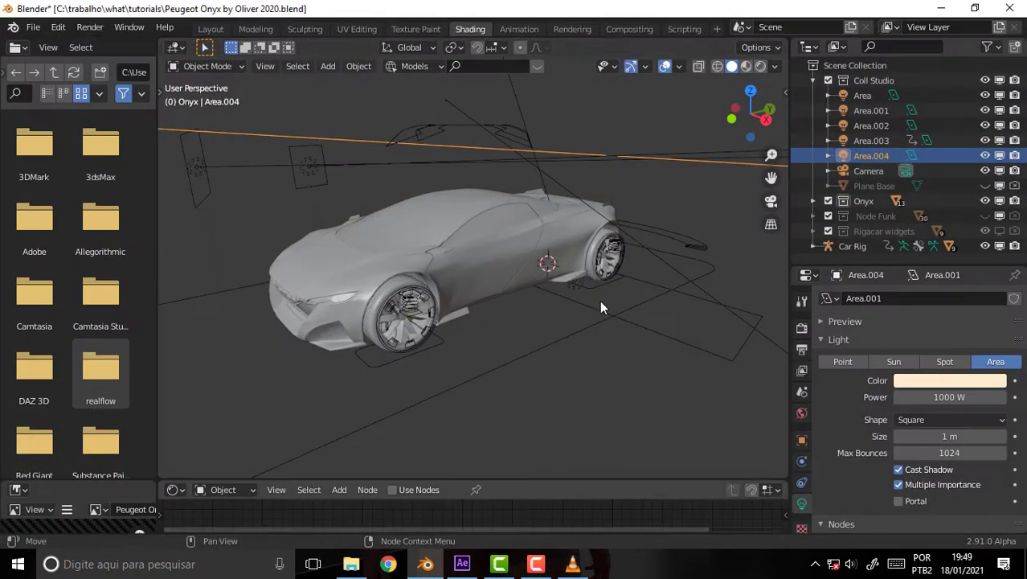
left_click(941, 8)
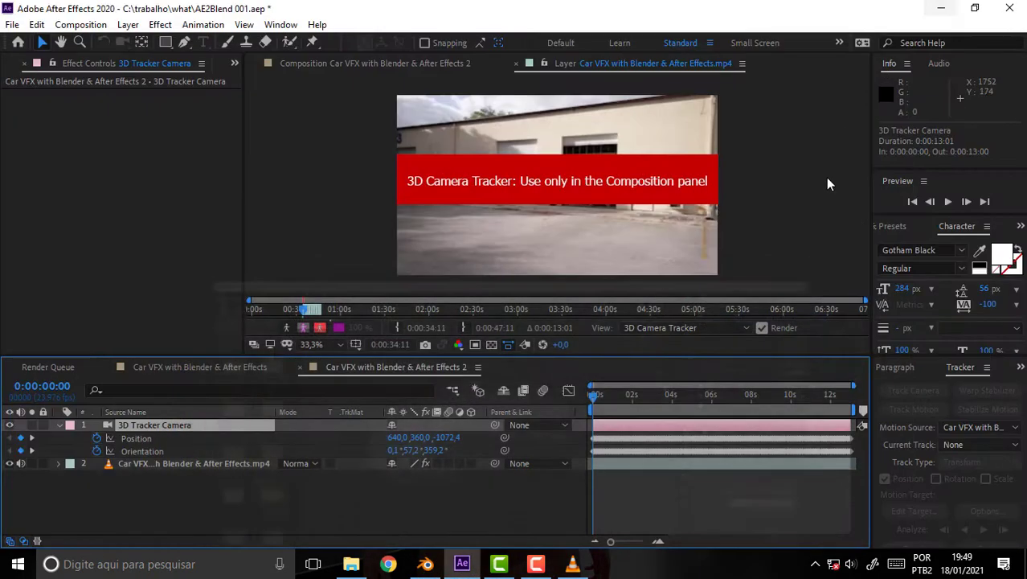
left_click(941, 8)
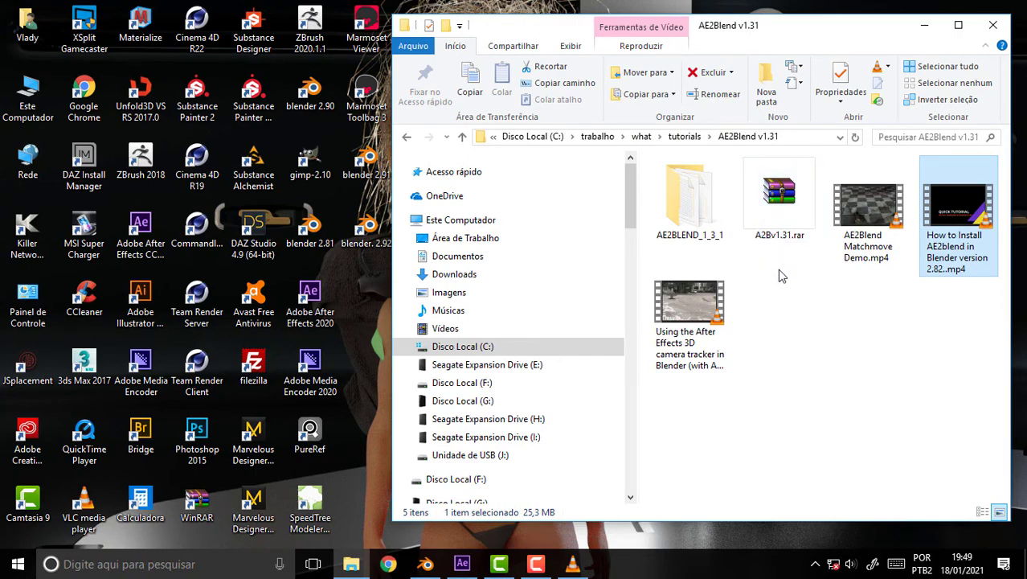
Move the AE2BLEND_1_3_1 folder into C:\Arquivos de Programas\Blender Foundation with administrator permission.
key("super+e")
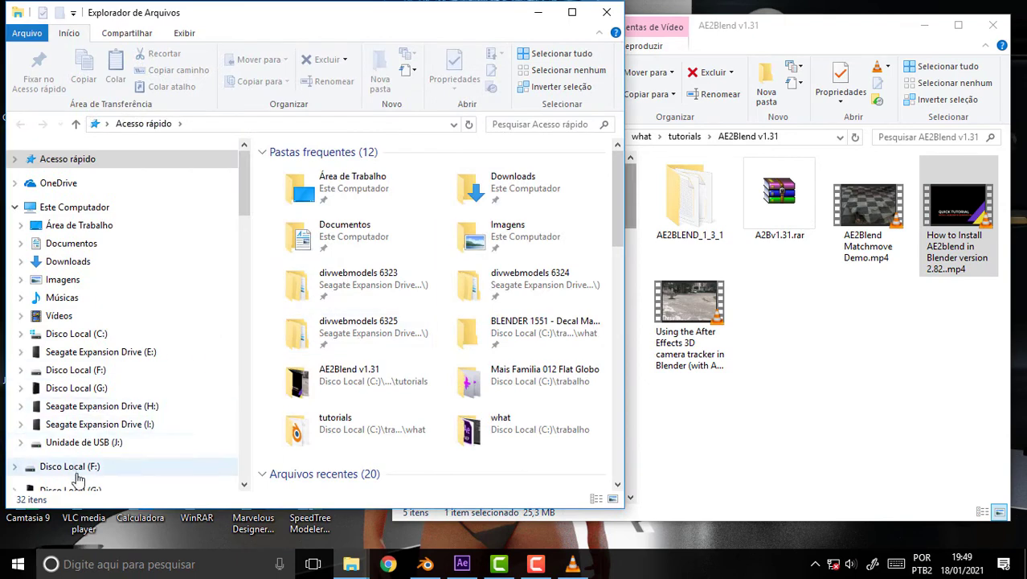
left_click(76, 334)
double_click(313, 305)
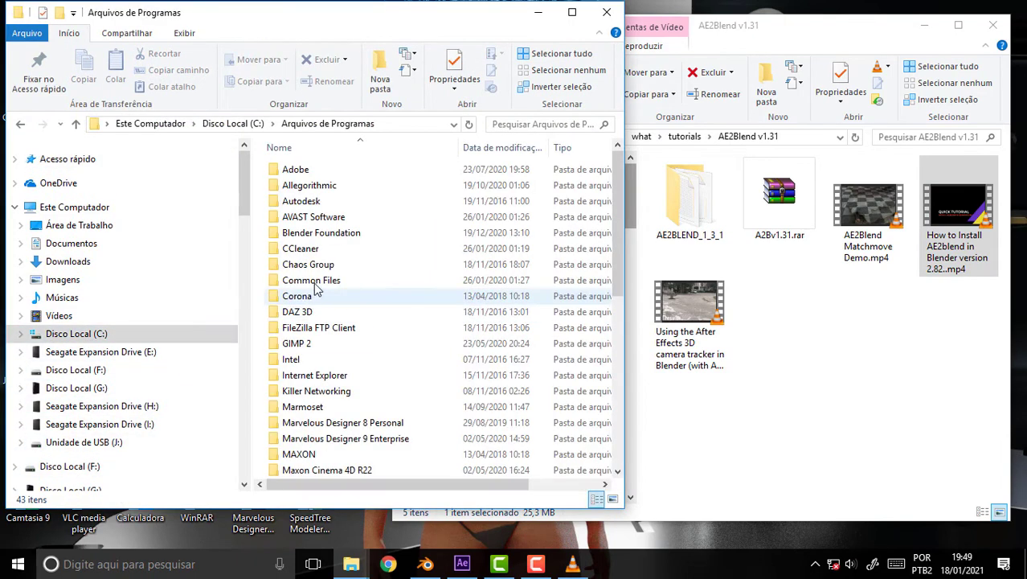
double_click(321, 232)
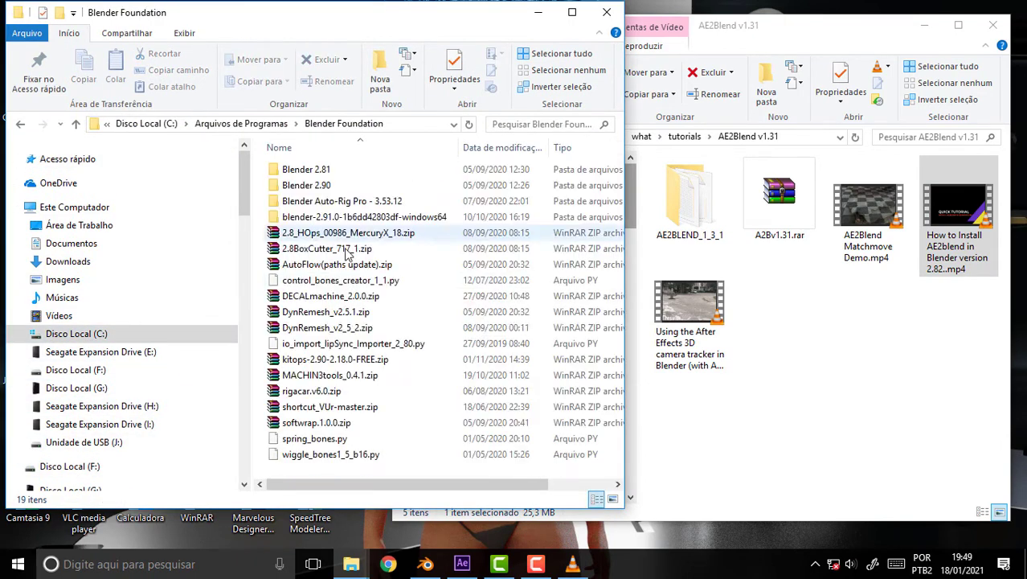
left_click(679, 206)
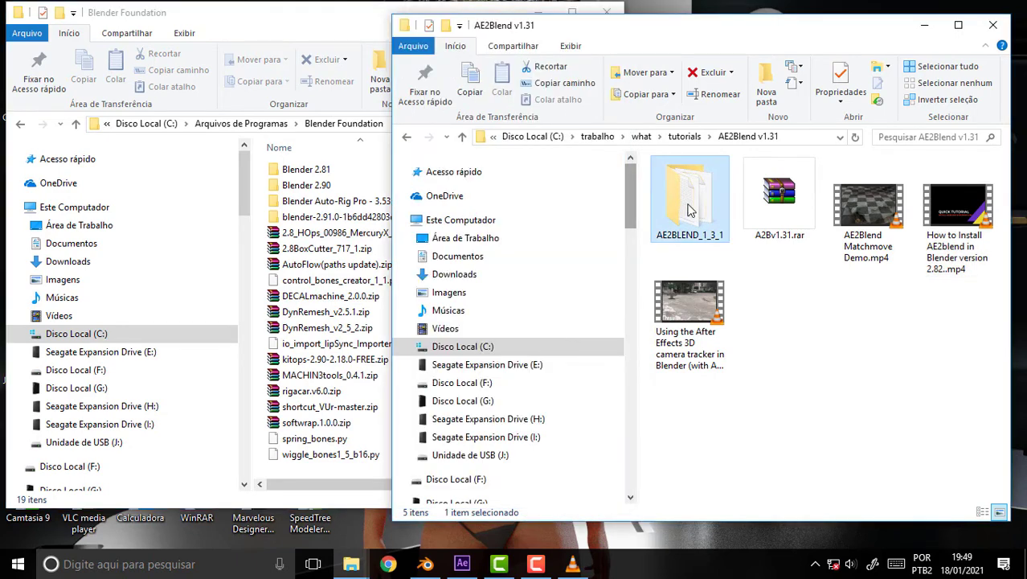
mouse_move(689, 199)
left_click_drag(687, 209, 438, 458)
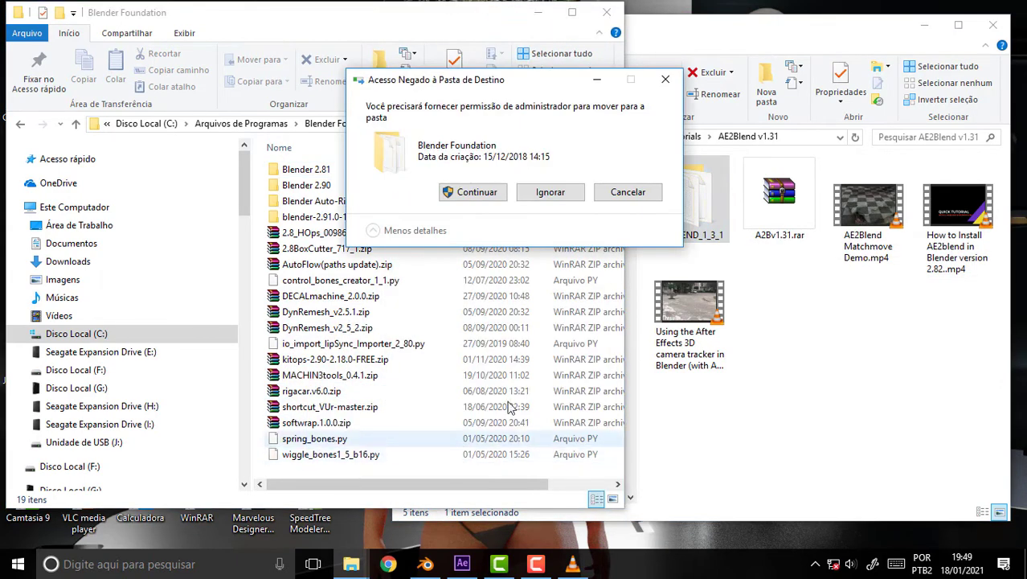
left_click(477, 192)
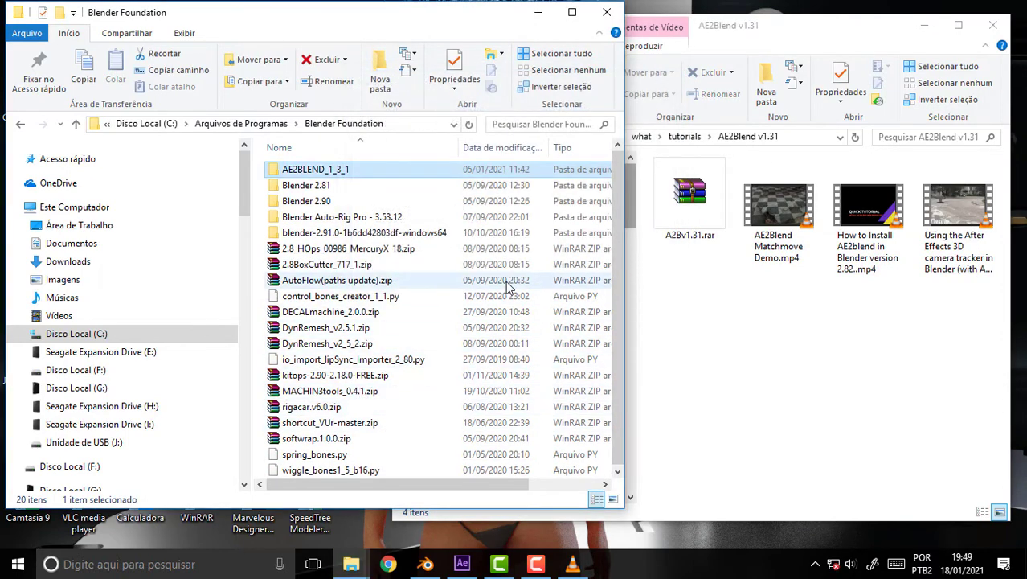
left_click(607, 12)
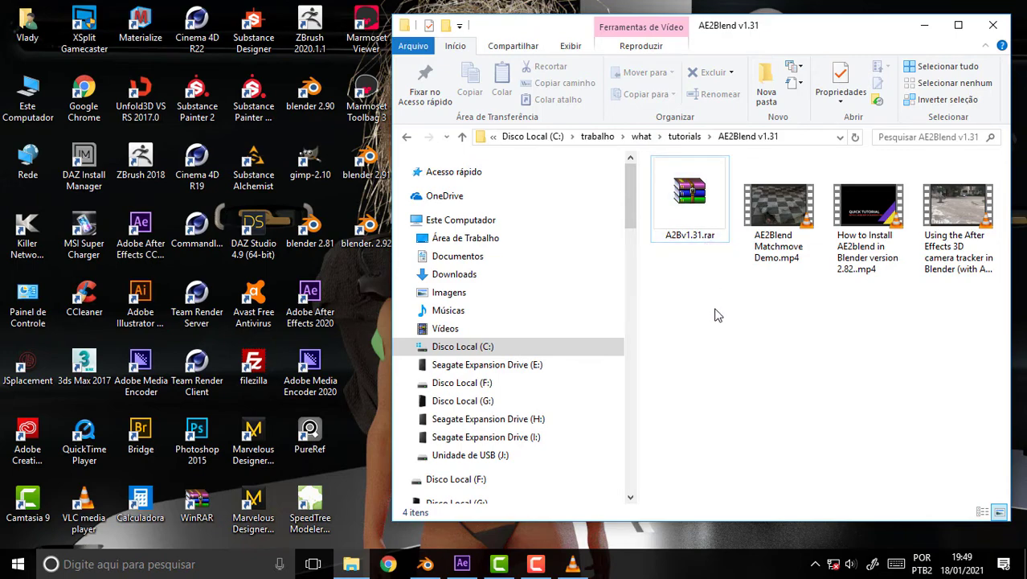
Open C:\trabalho\Programas 2017 in a new Explorer window.
key("super+e")
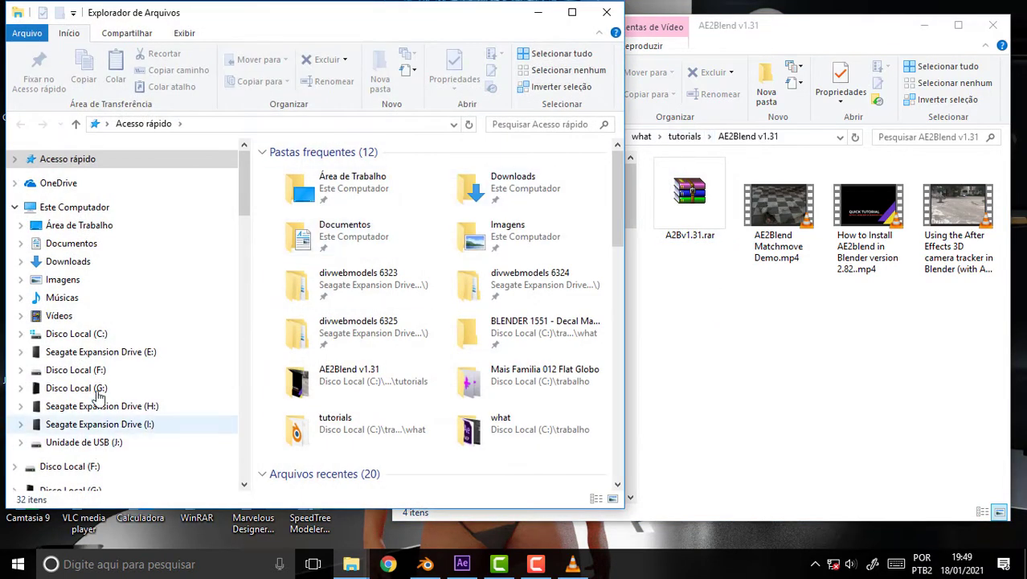
left_click(90, 338)
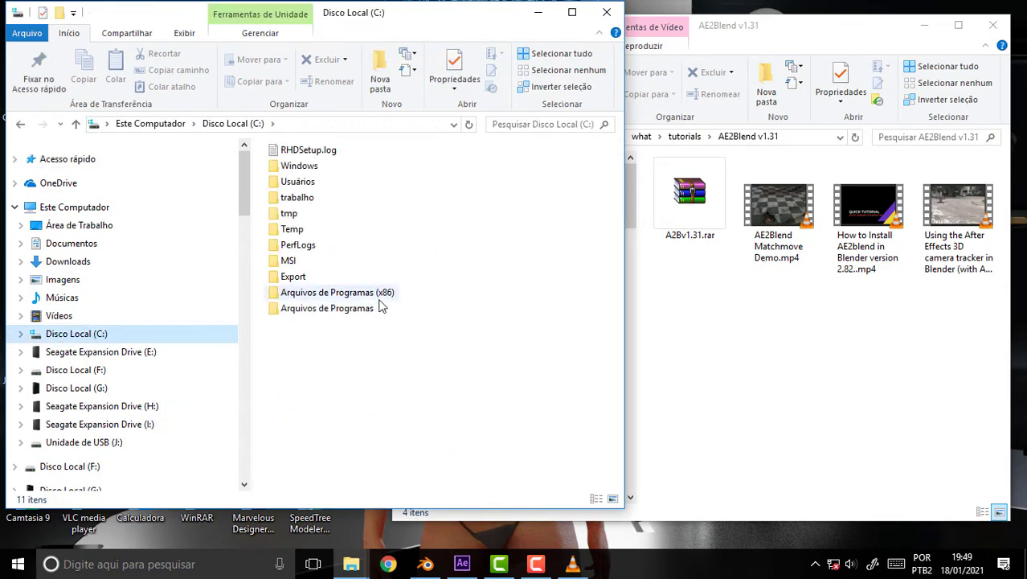
double_click(296, 200)
scroll(498, 462, "down", 2)
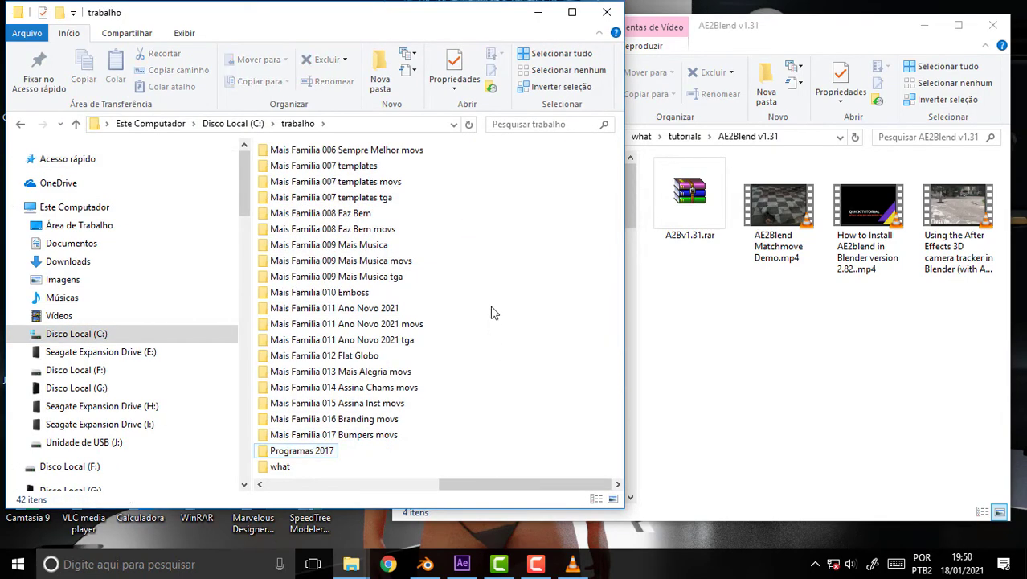
double_click(293, 451)
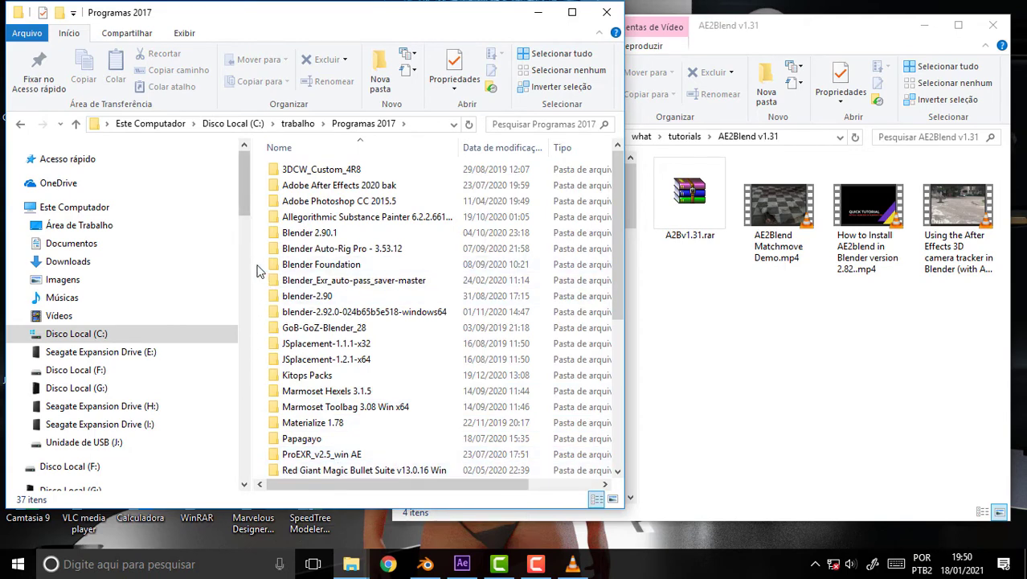
Switch Programas 2017 to List view and drag A2Bv1.31.rar into it.
right_click(258, 279)
mouse_move(293, 287)
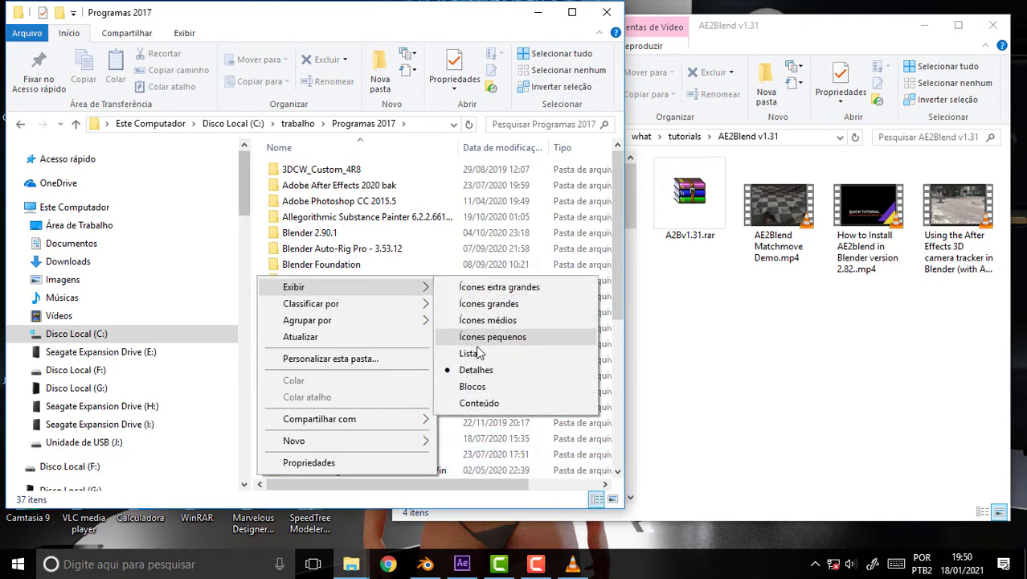
left_click(469, 358)
left_click_drag(689, 197, 527, 455)
Drop A2Bv1.31.rar into Programas 2017, abandoning an accidental rename of the Matchmove demo video.
left_click(749, 360)
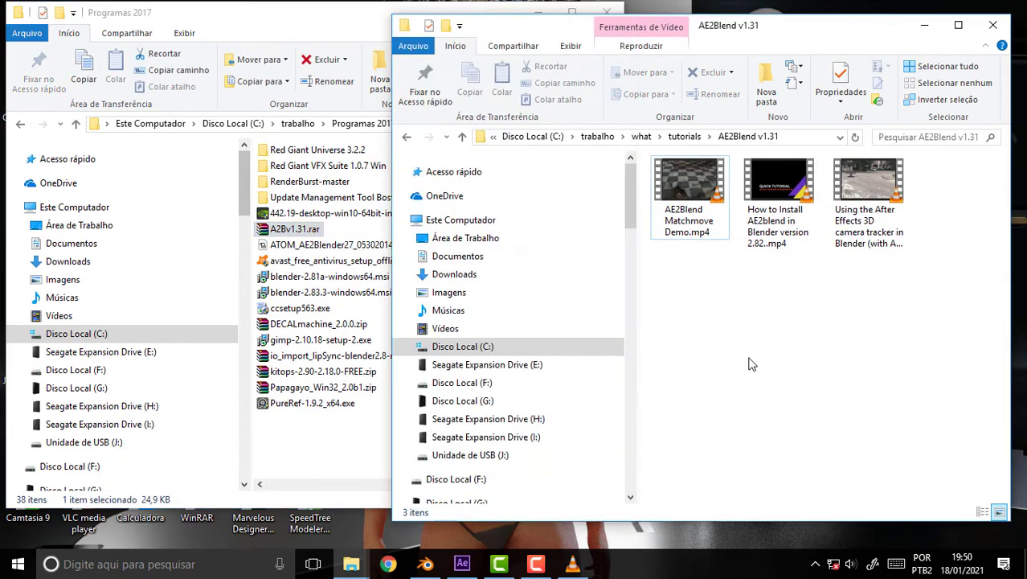
left_click(364, 14)
left_click(691, 215)
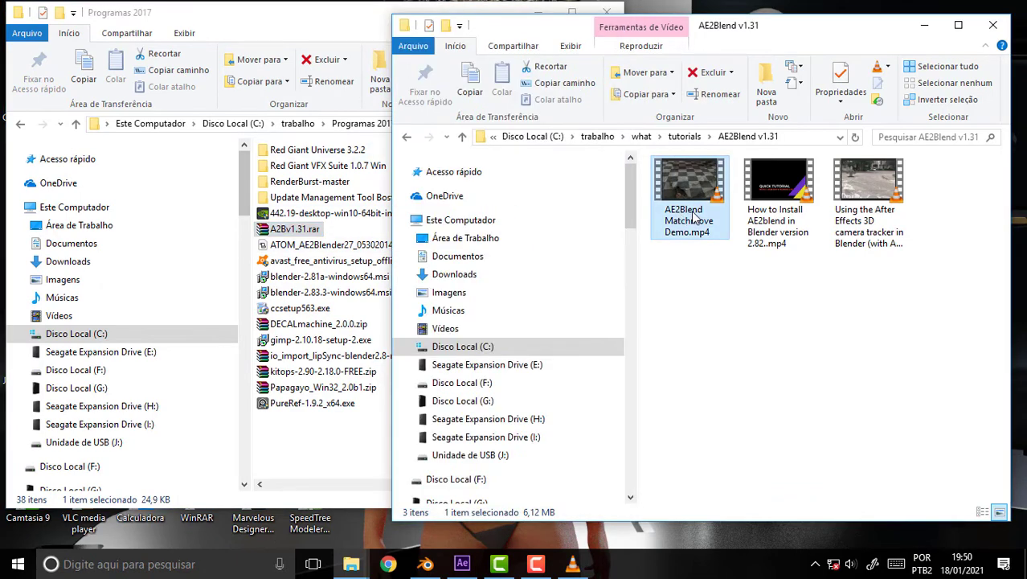
left_click(691, 215)
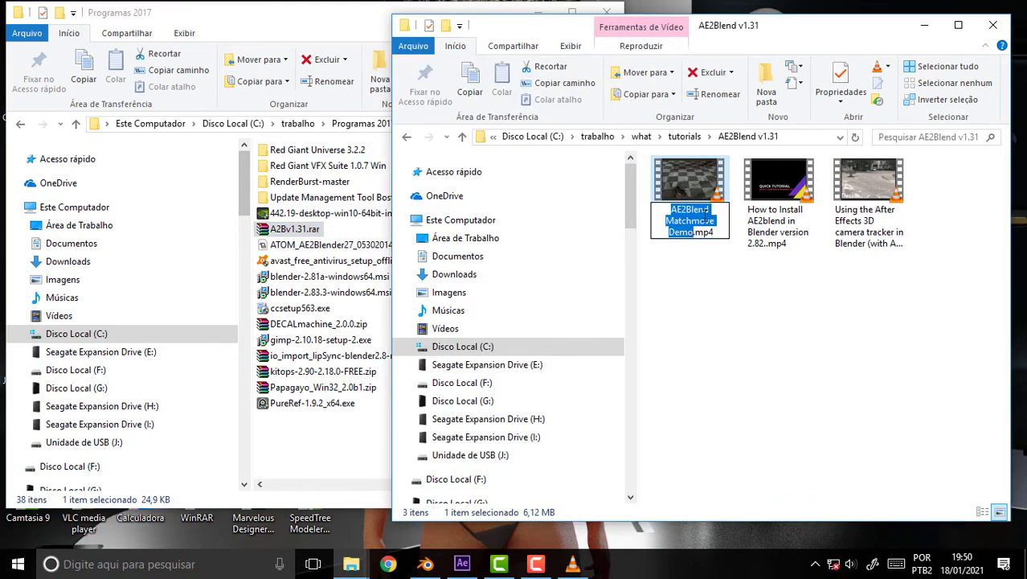
left_click(293, 234)
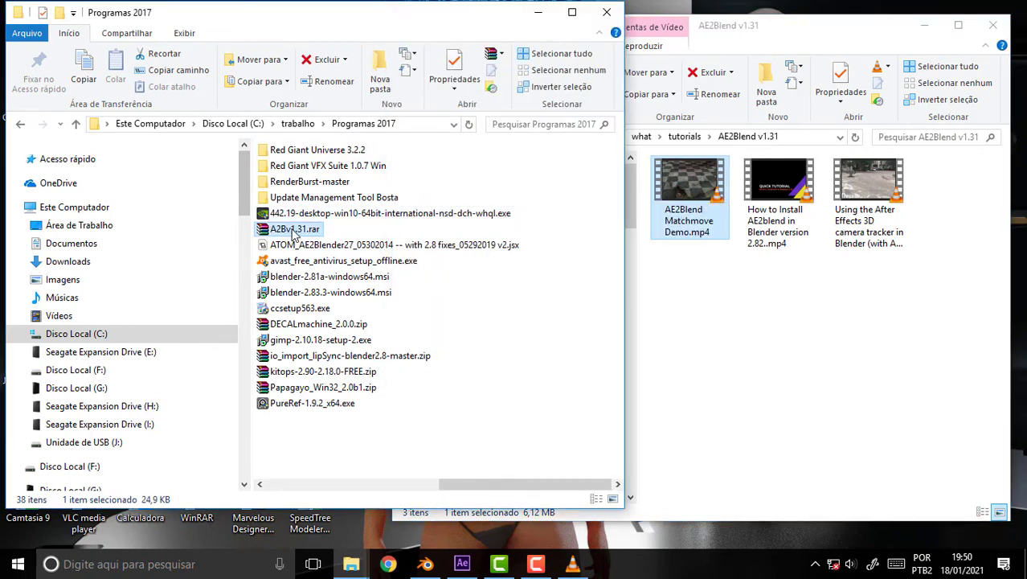
Rename the archive to 'AE2Blend 1.31.rar' and close the Programas 2017 window.
left_click(293, 229)
type("AE2Blend")
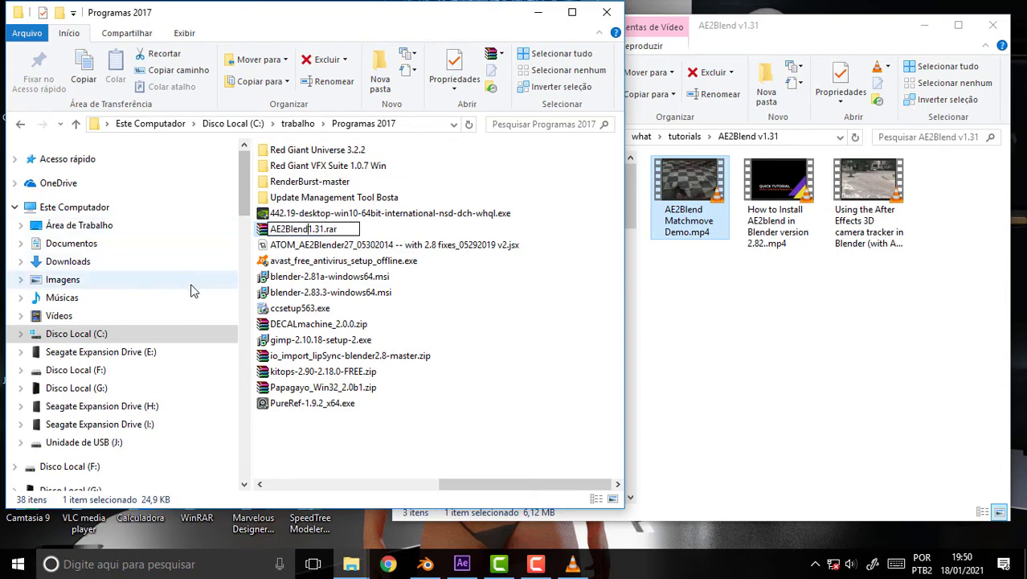
left_click(509, 330)
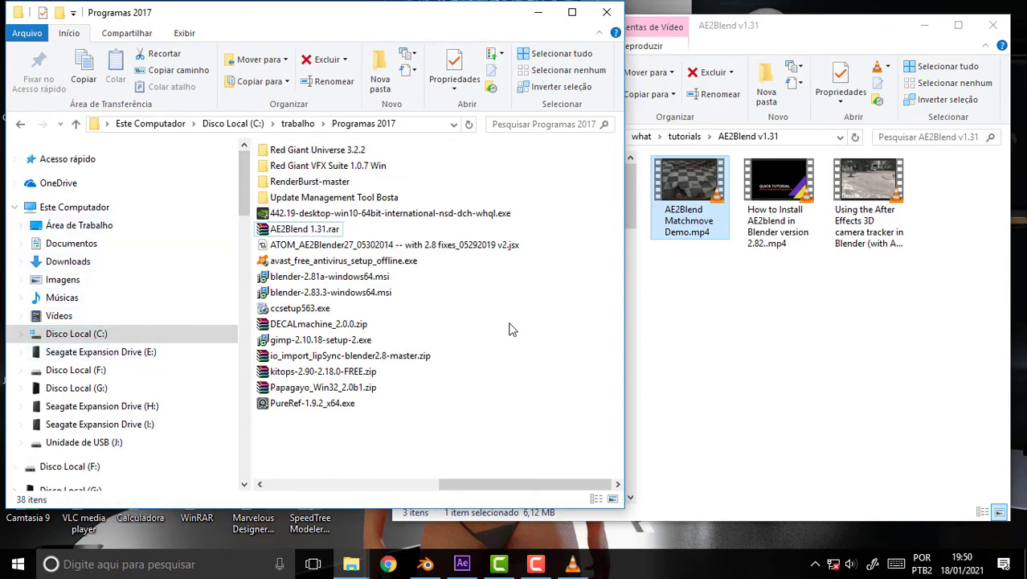
left_click(606, 12)
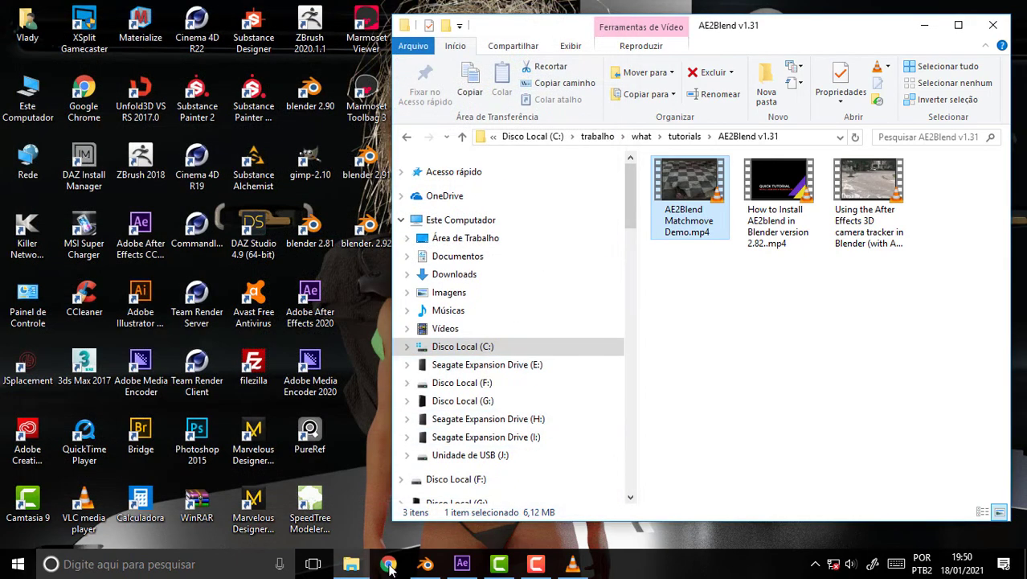
Open Blender's Preferences at the Add-ons section.
left_click(425, 563)
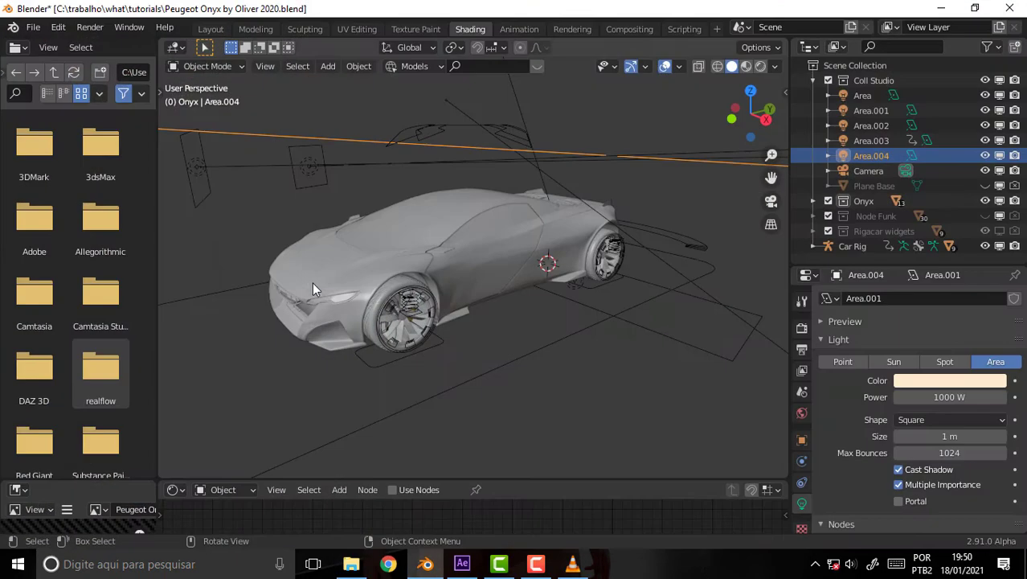
left_click(34, 31)
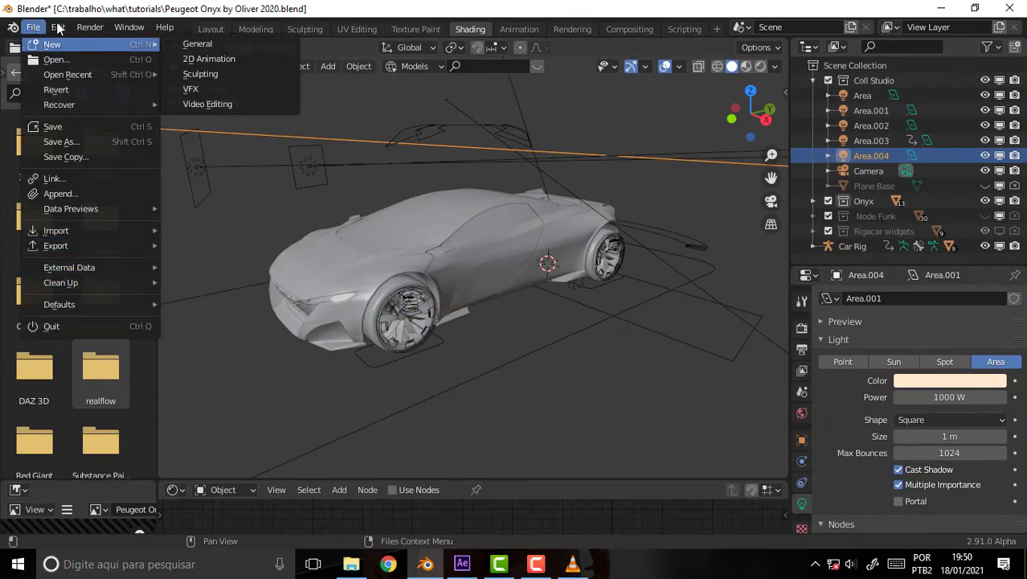
mouse_move(57, 28)
left_click(107, 244)
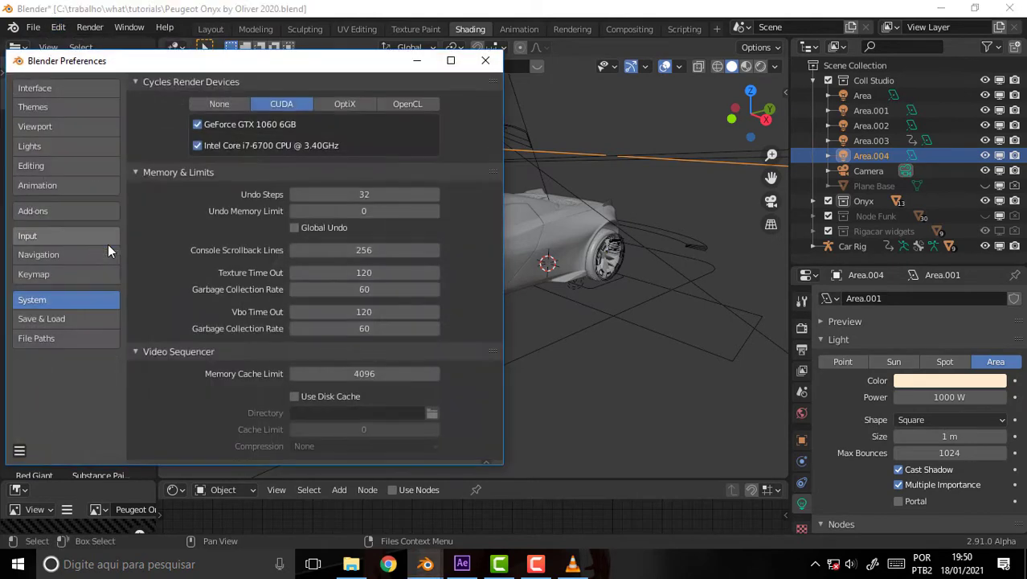
left_click(57, 212)
left_click(390, 108)
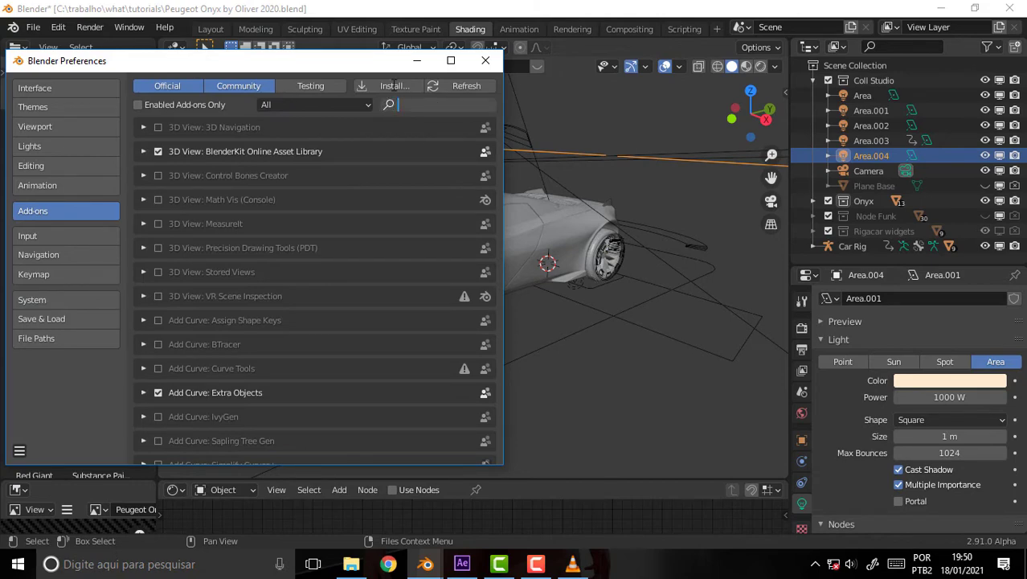
Install AE2Blend_2_8.py from C:\Program Files\Blender Foundation\AE2BLEND_1_3_1 as an add-on.
left_click(394, 85)
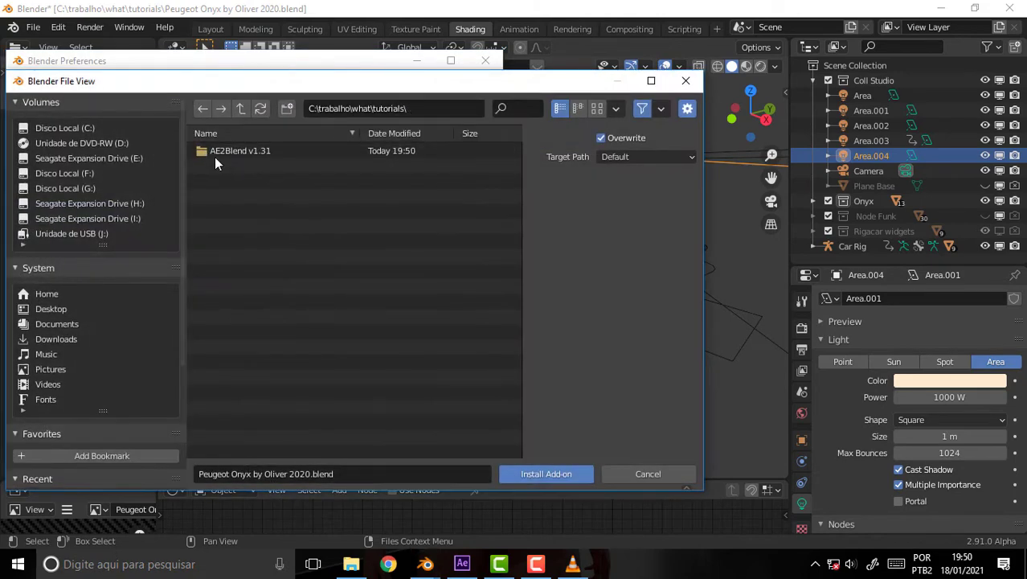
left_click(239, 111)
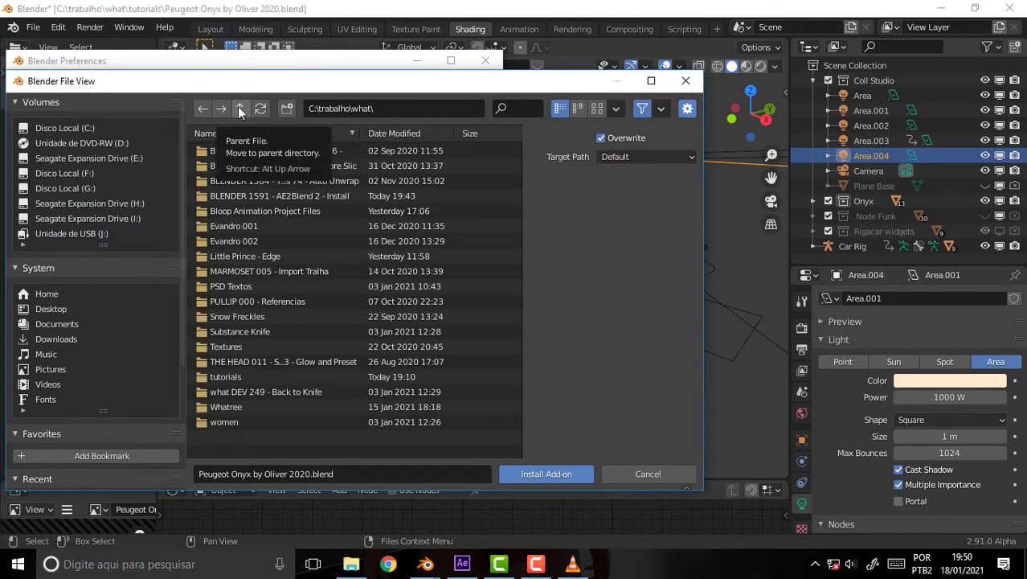
left_click(239, 110)
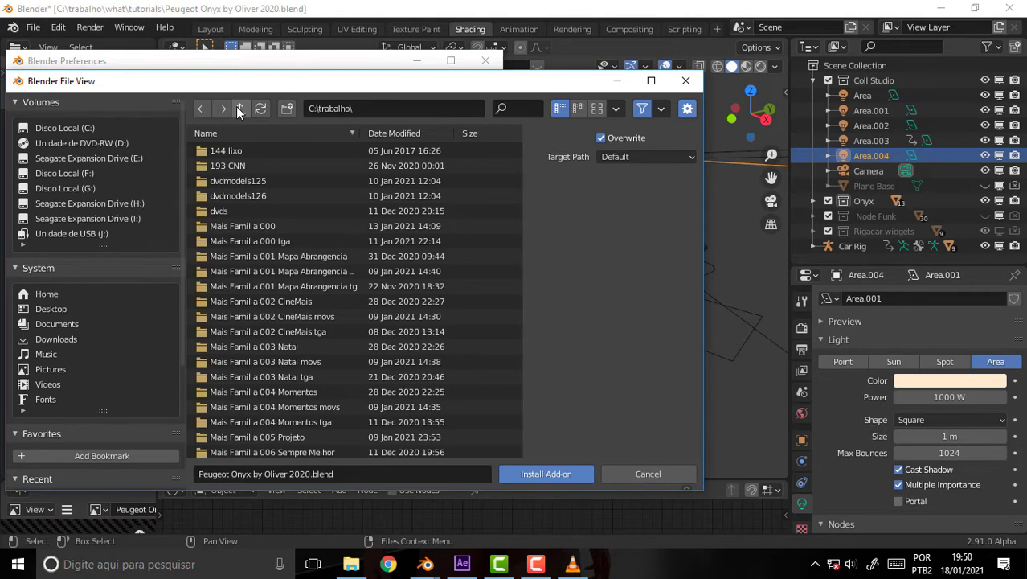
left_click(57, 128)
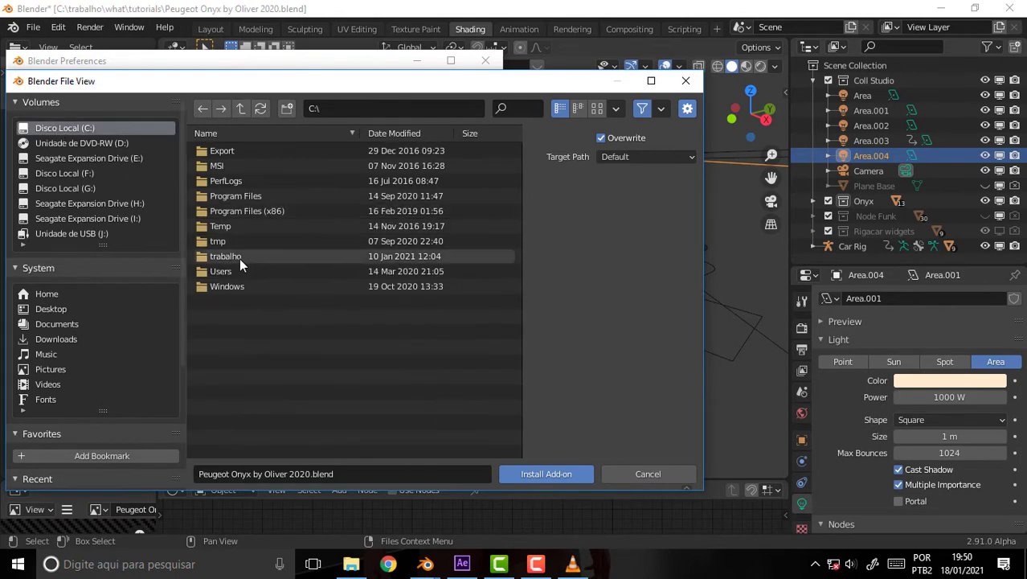
double_click(233, 195)
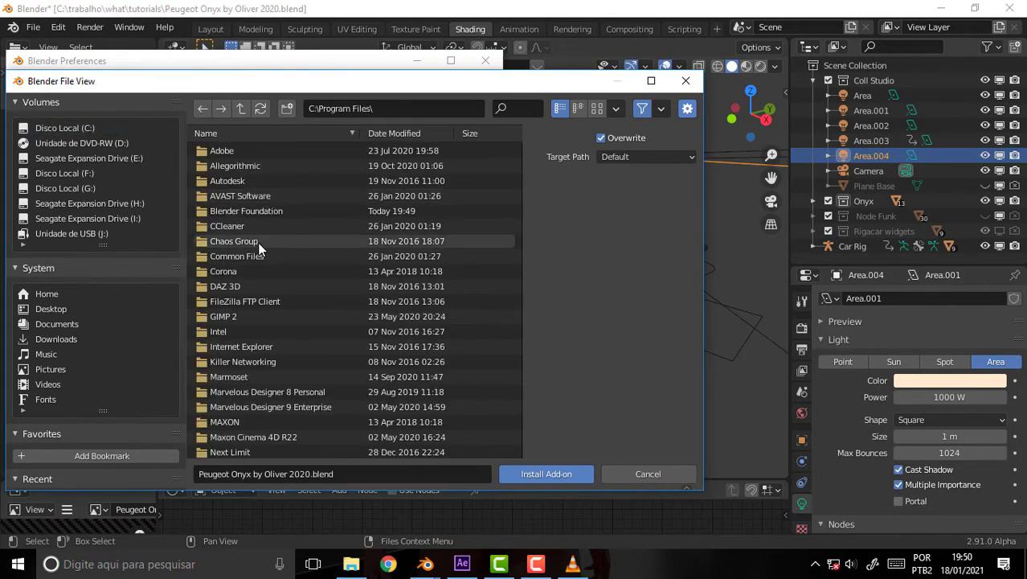
double_click(230, 211)
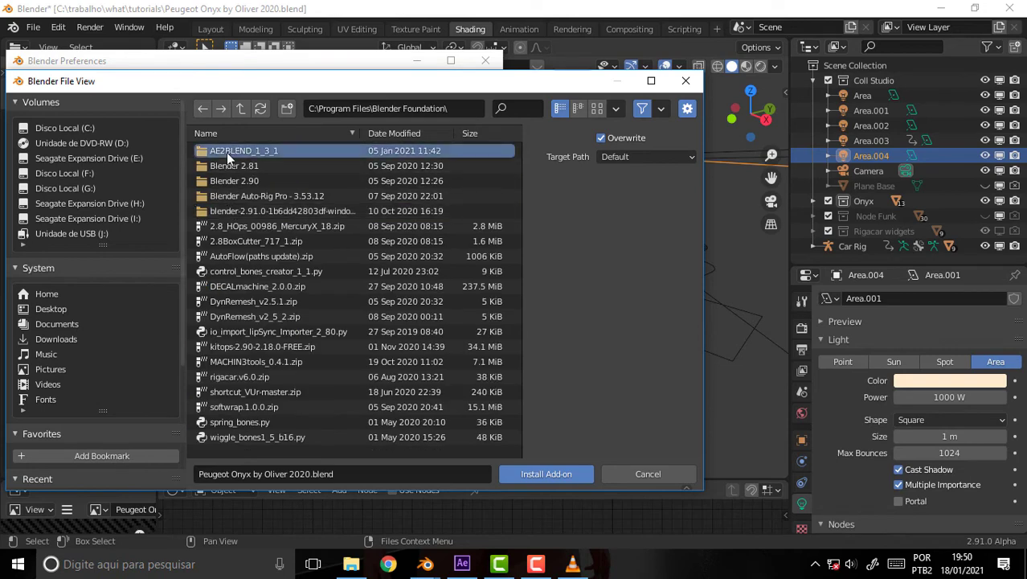
double_click(226, 152)
left_click(225, 165)
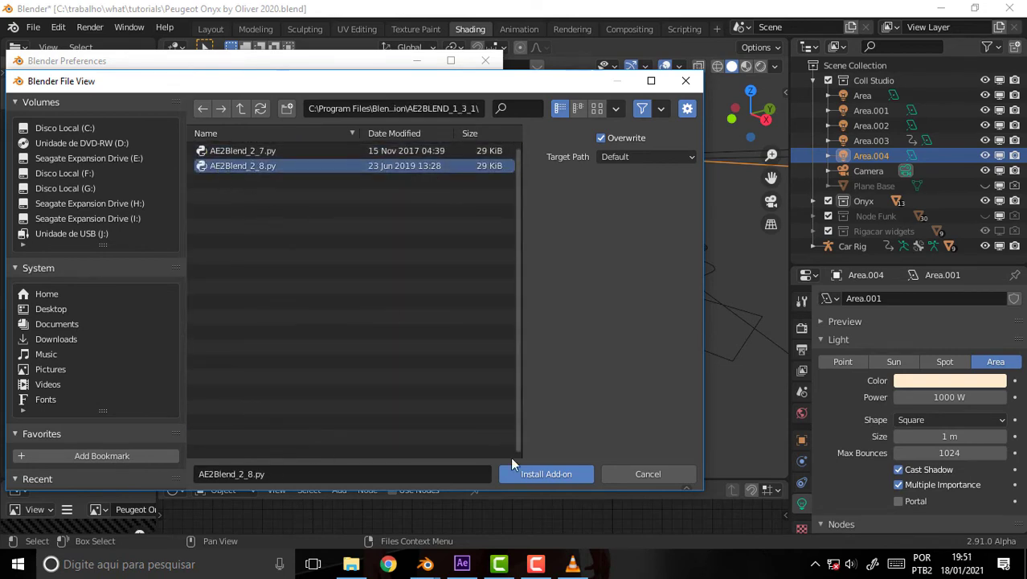
left_click(540, 474)
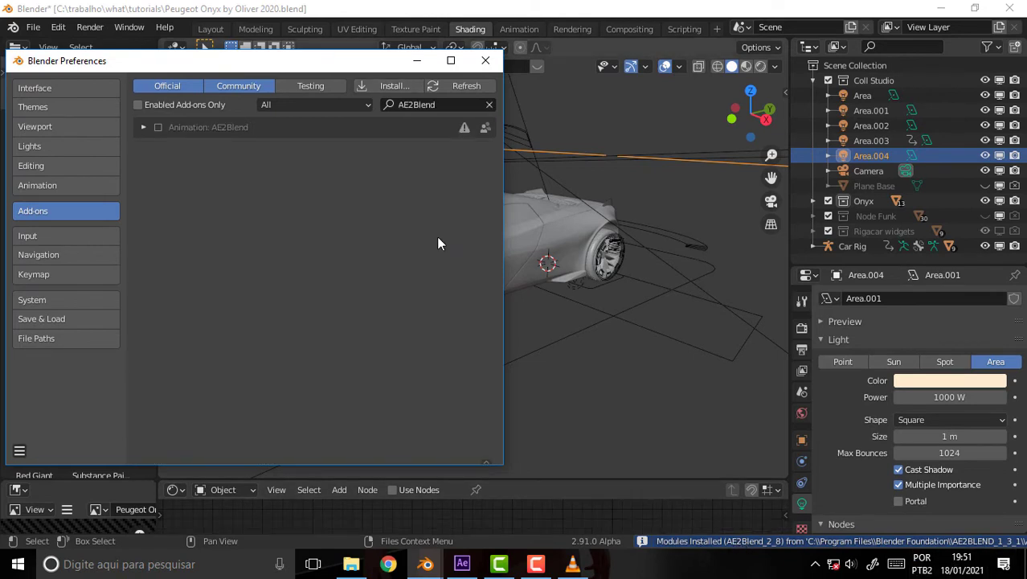
Enable the Animation: AE2Blend add-on, expand it to review its version 1.3 details, and close Preferences.
left_click(158, 127)
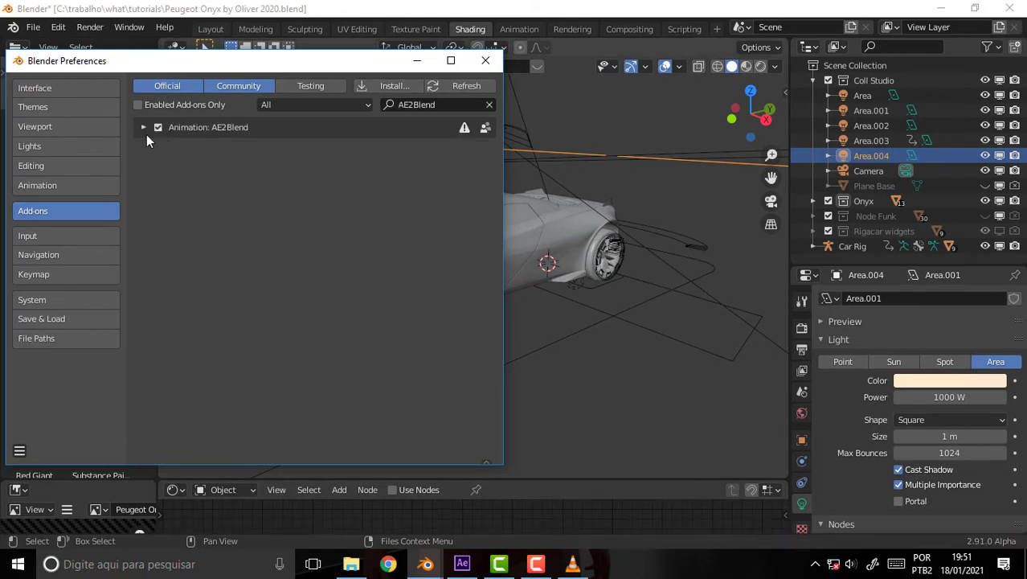
left_click(143, 128)
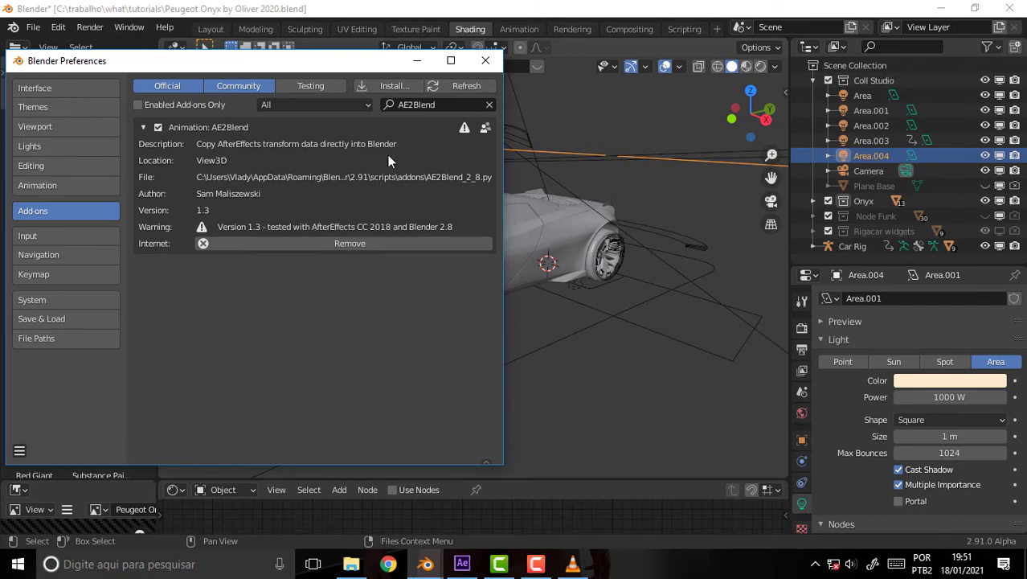
left_click(488, 63)
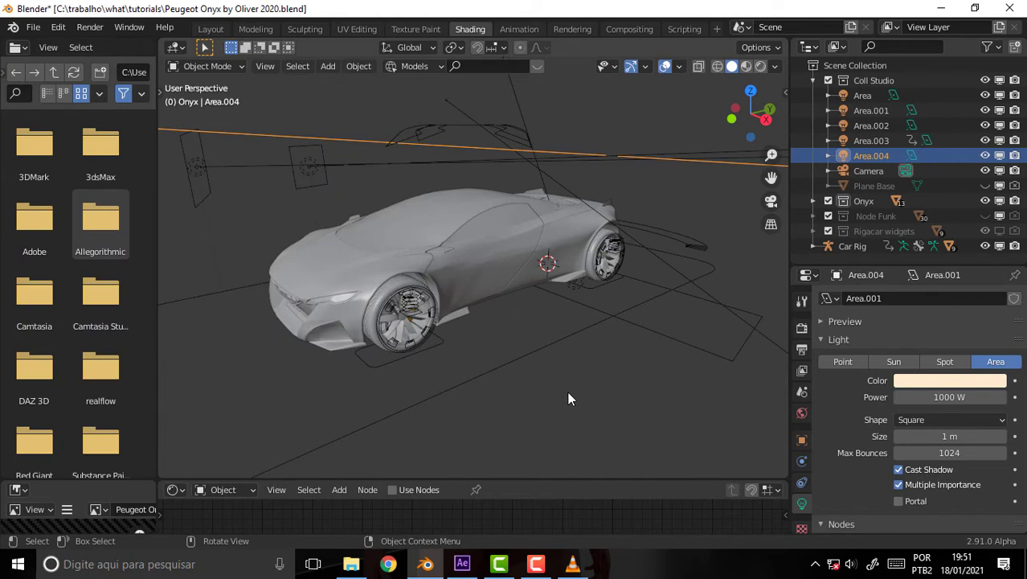
Show the Layout camera view with the full AE2Blend toolbar, then preview the tracked footage in After Effects.
left_click(211, 29)
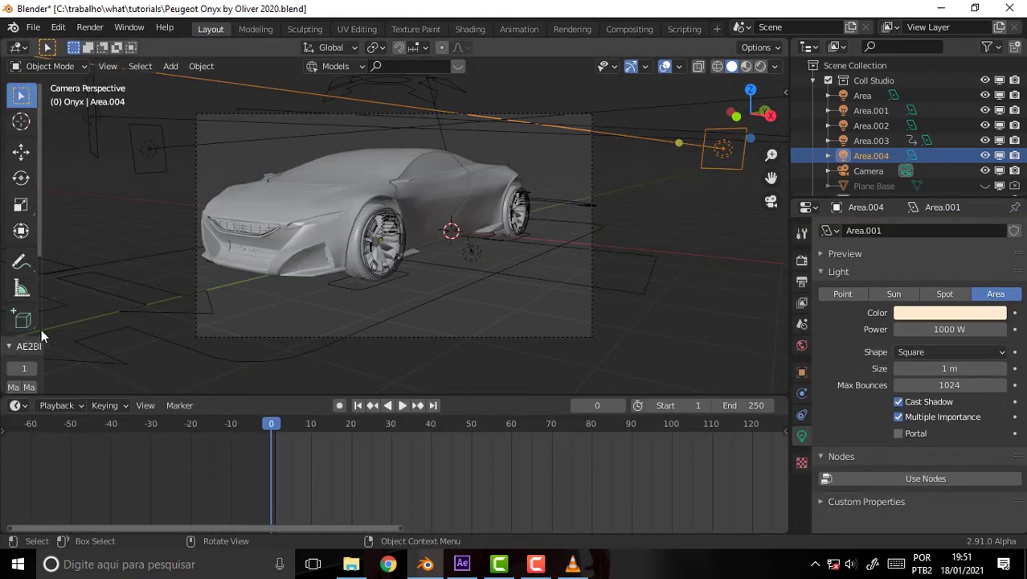
left_click(60, 231)
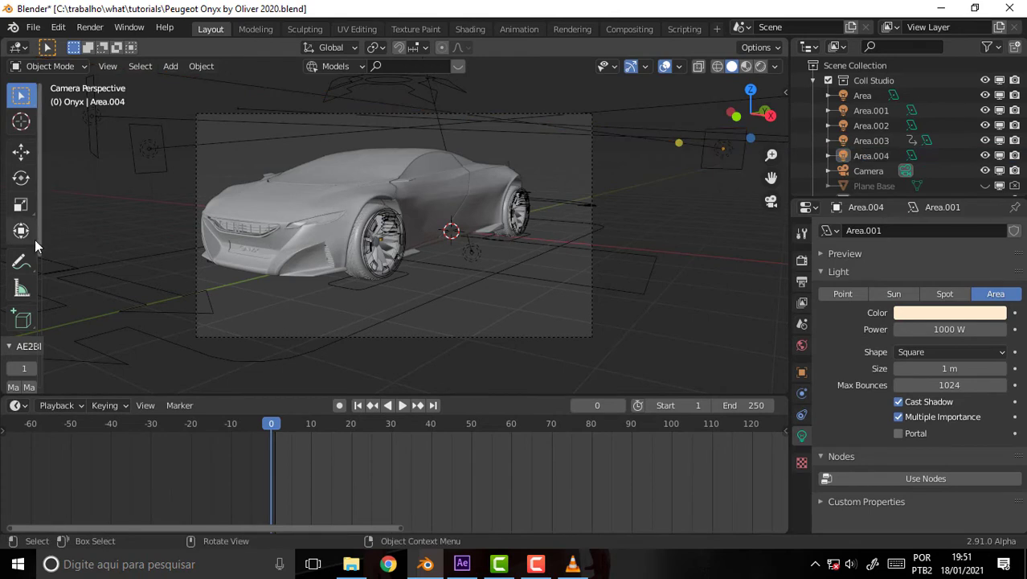
left_click_drag(43, 239, 91, 236)
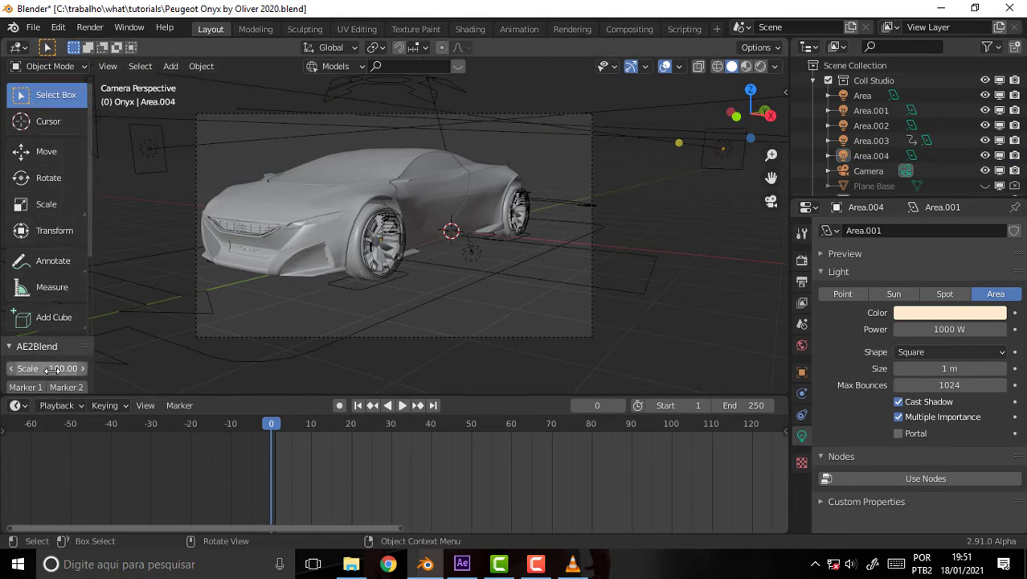
scroll(38, 355, "down", 3)
scroll(39, 355, "down", 4)
scroll(51, 343, "down", 2)
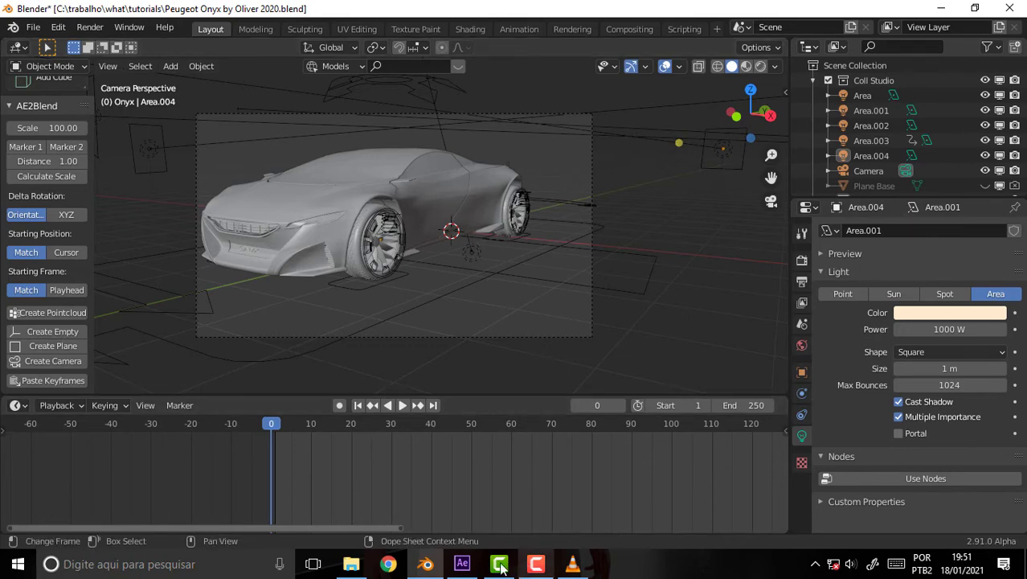
left_click(462, 564)
left_click_drag(593, 395, 512, 400)
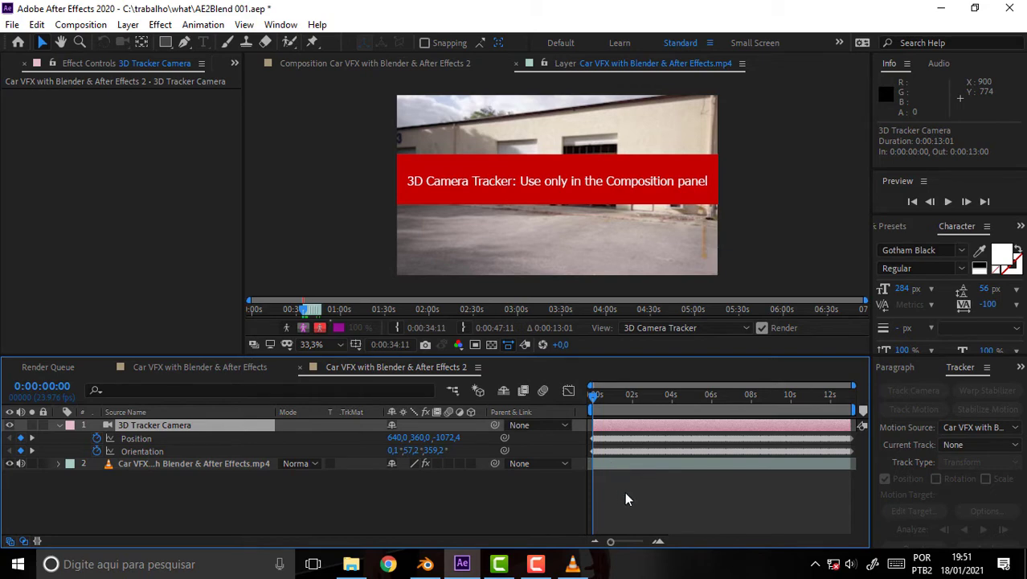
left_click(572, 564)
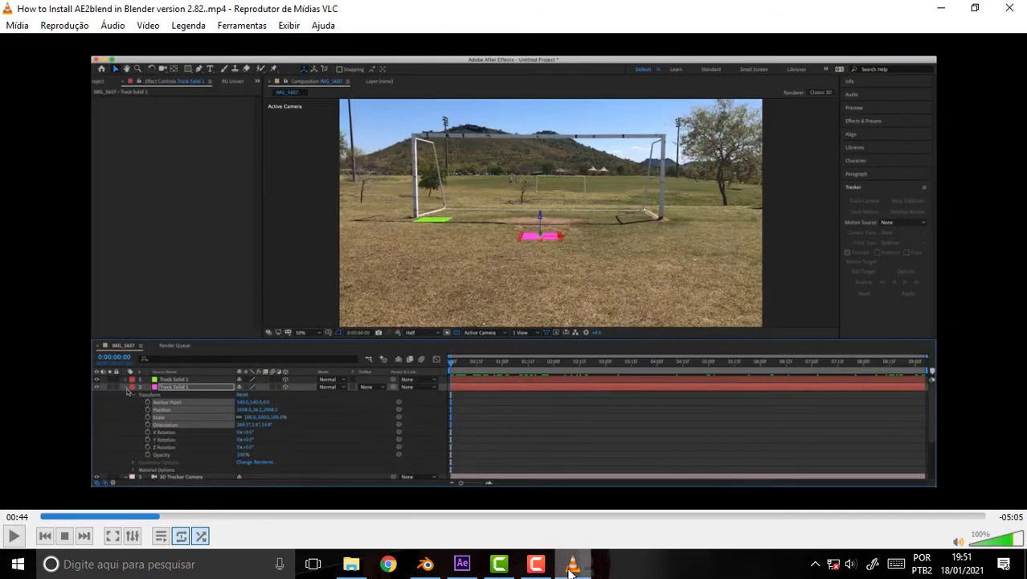
left_click(572, 566)
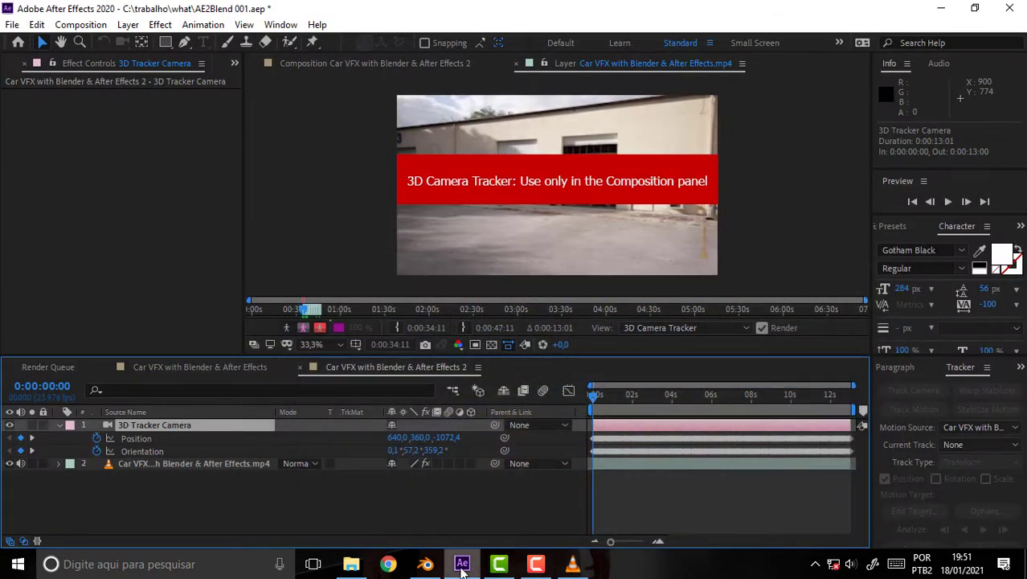
left_click(537, 566)
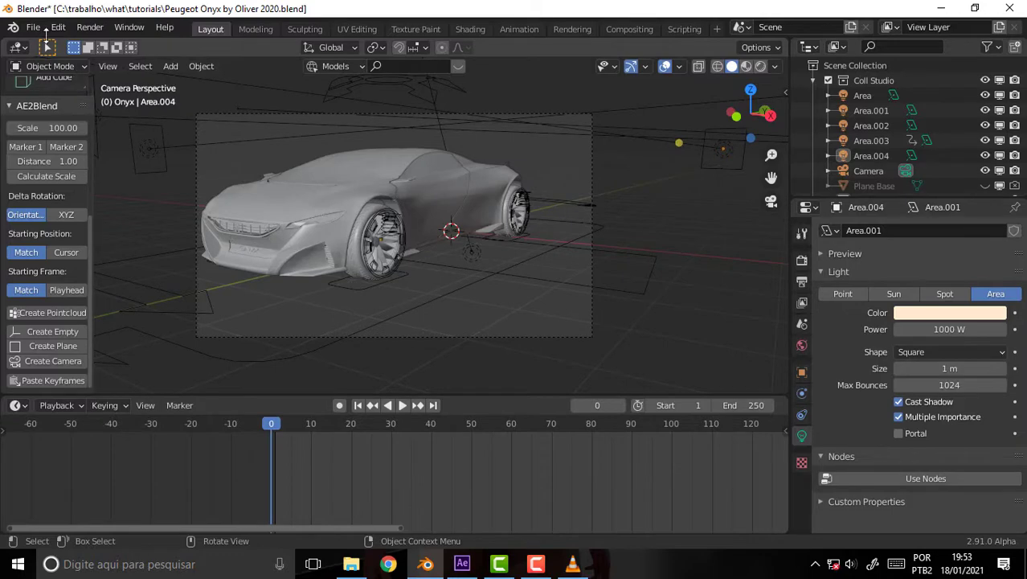
Save the car scene as a new copy with ' 01' appended to the file name.
left_click(34, 29)
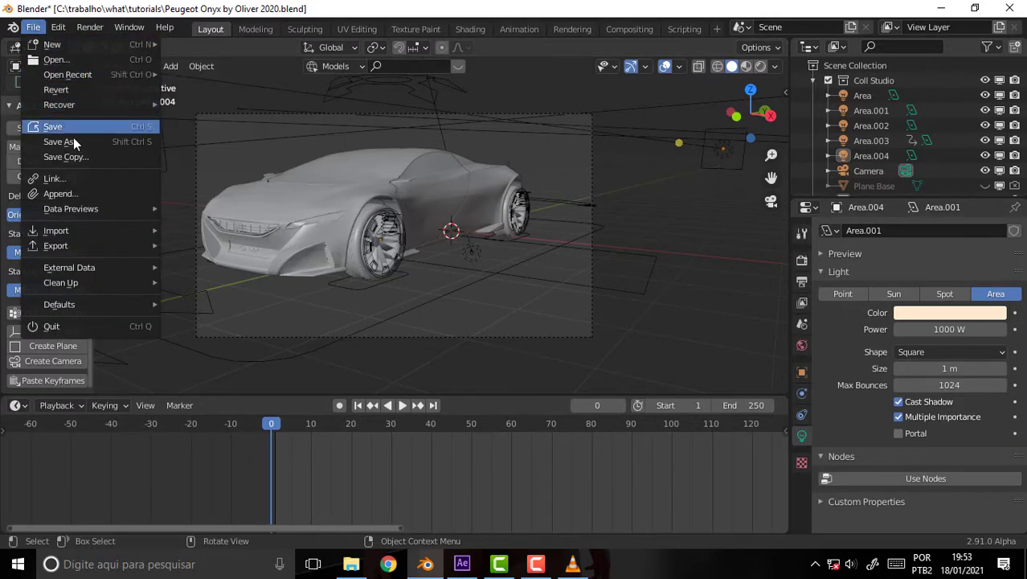
left_click(64, 142)
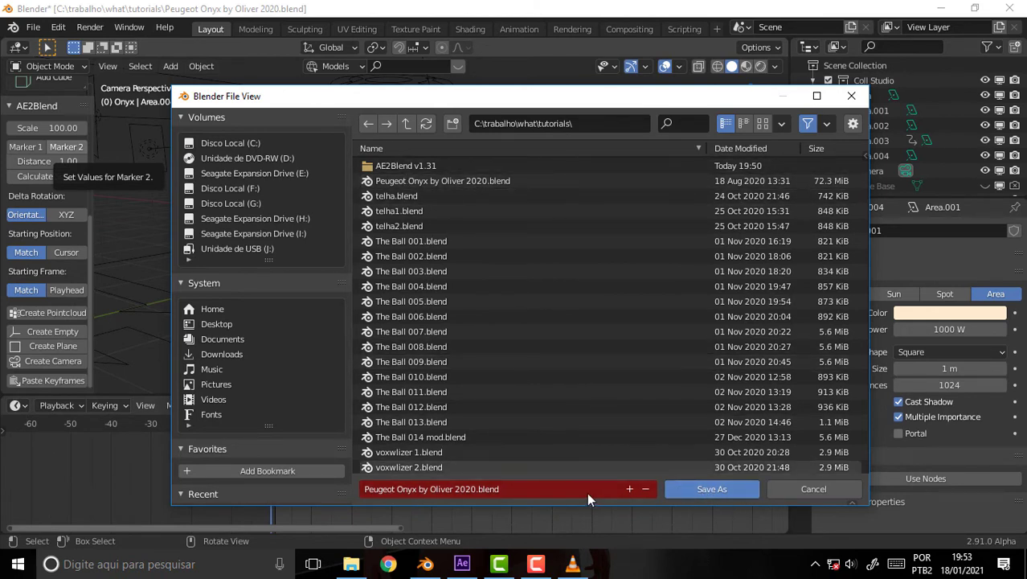
left_click(498, 487)
left_click(473, 489)
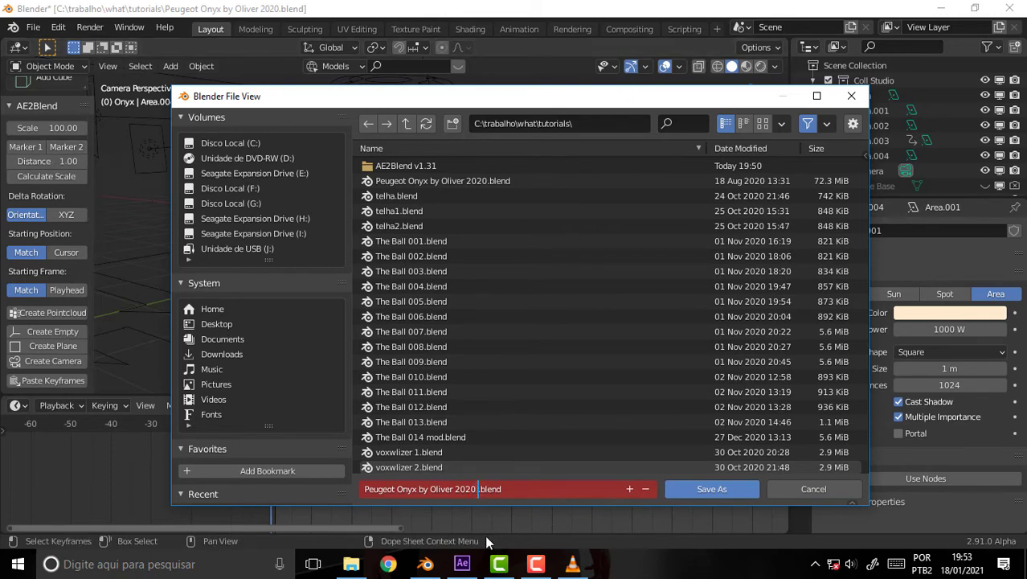
type("01")
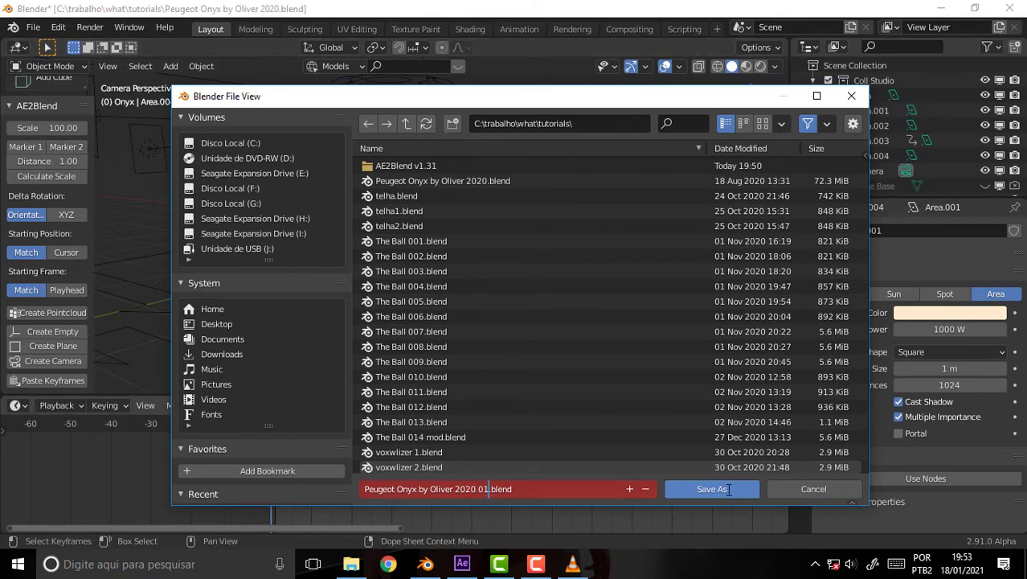
left_click(721, 497)
left_click(713, 494)
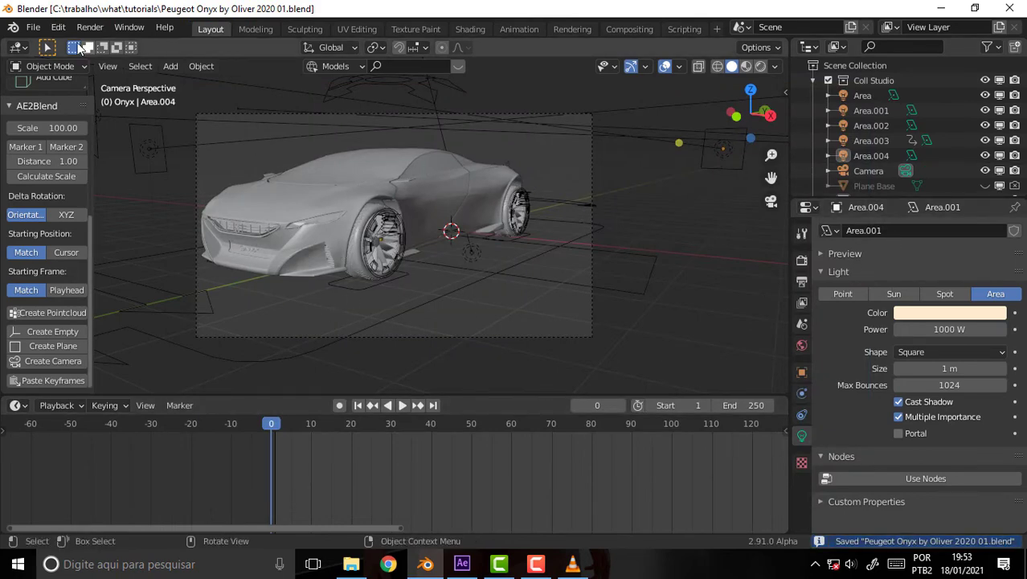
Start a new General scene and widen its toolbar to show the full AE2Blend tools.
left_click(33, 26)
left_click(225, 45)
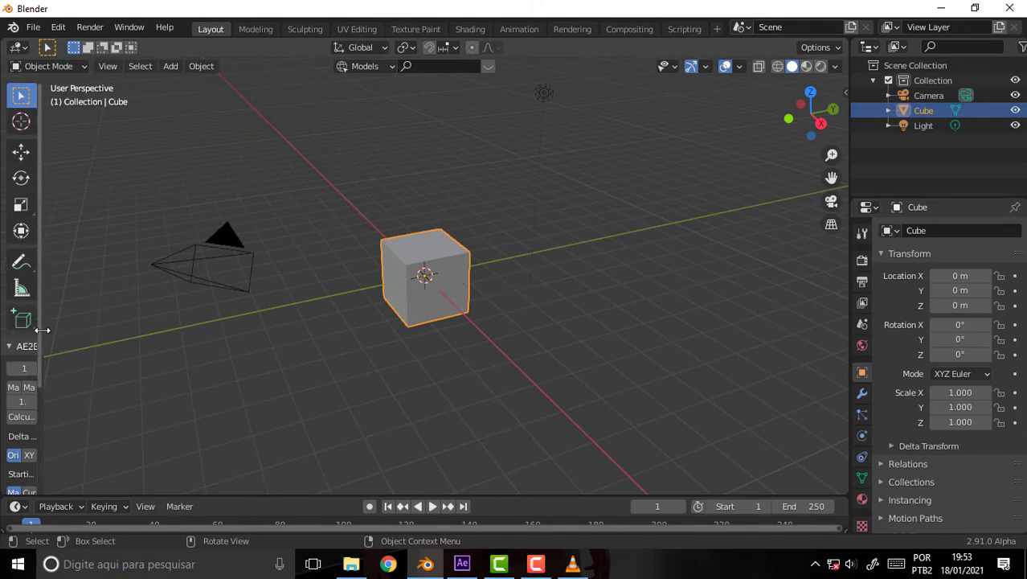
left_click_drag(43, 330, 154, 336)
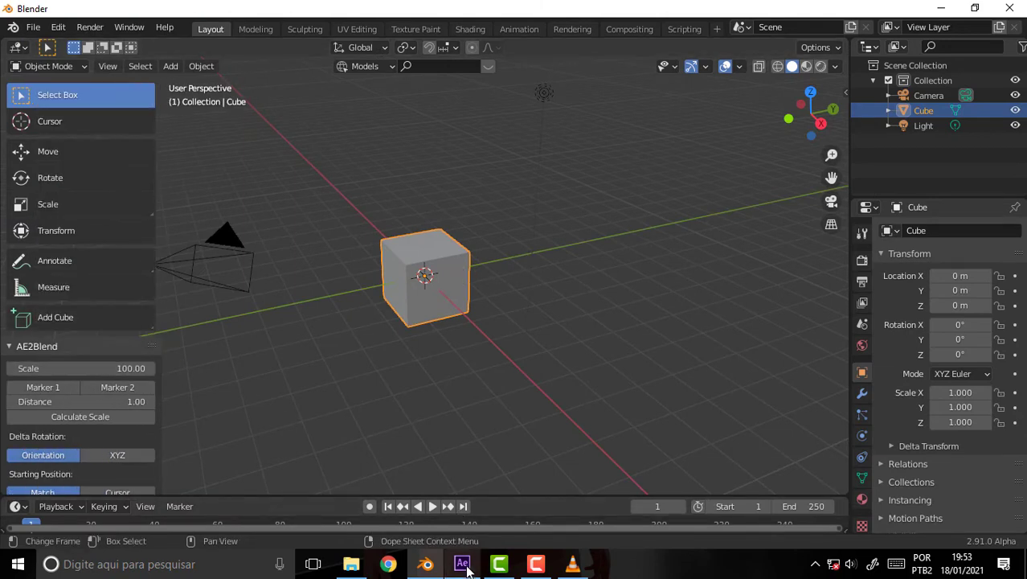
left_click(462, 564)
Select the 3D Tracker Camera's Position and Orientation and copy all 626 keyframes.
left_click(138, 440)
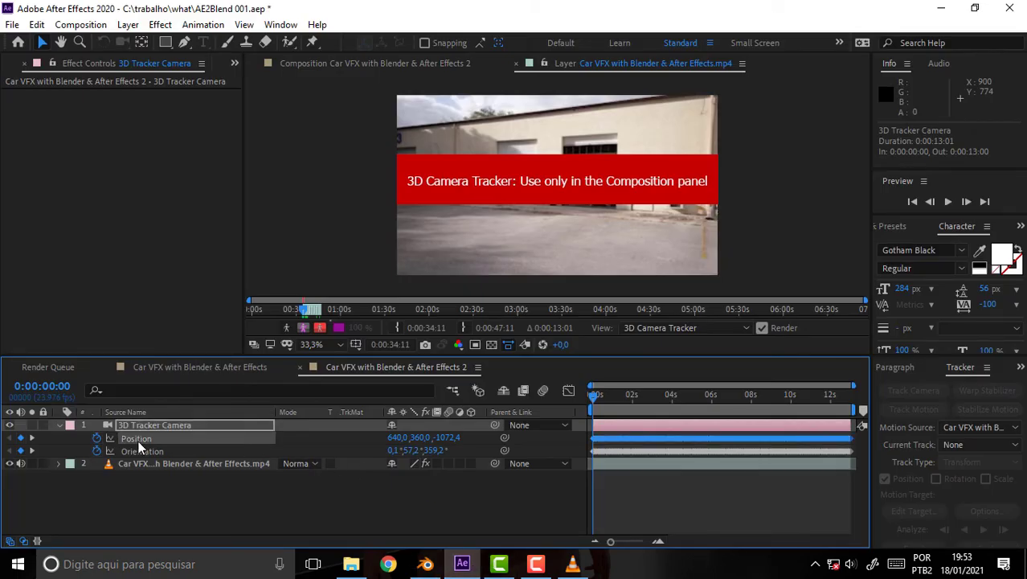
key("ctrl+c")
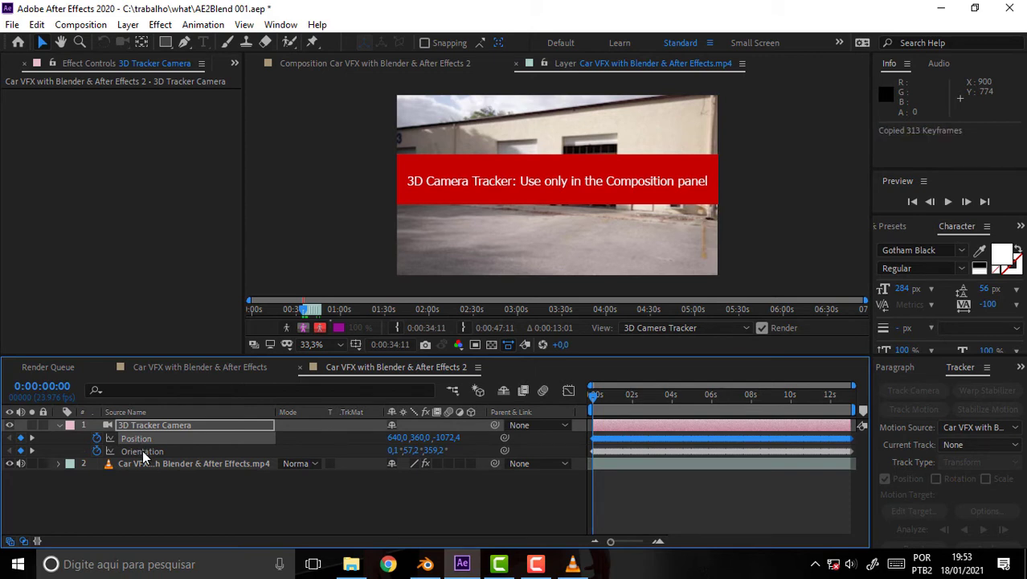
left_click(143, 452, "shift")
key("ctrl+c")
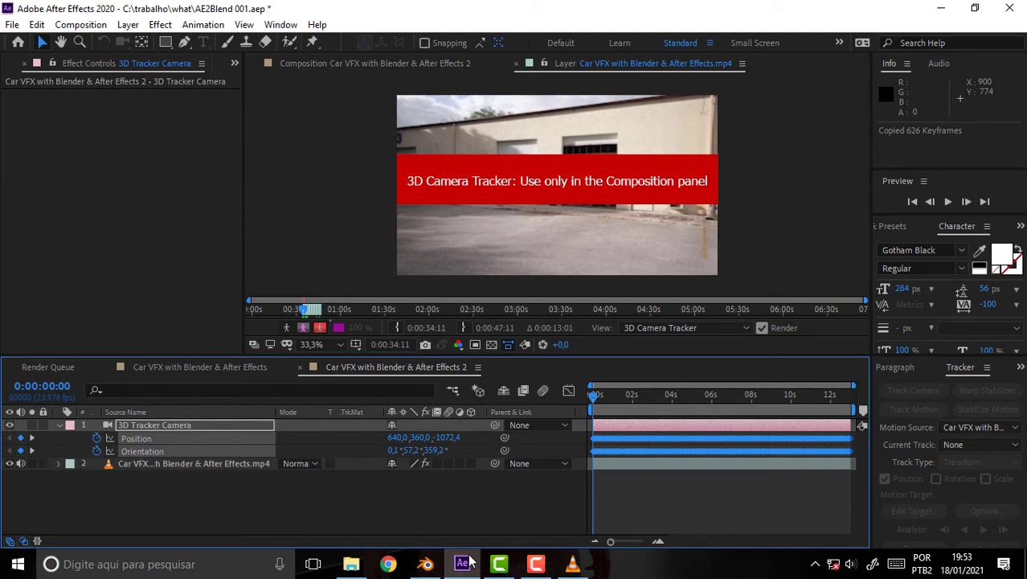
Create a camera with AE2Blend and paste the copied After Effects keyframes onto it.
left_click(426, 568)
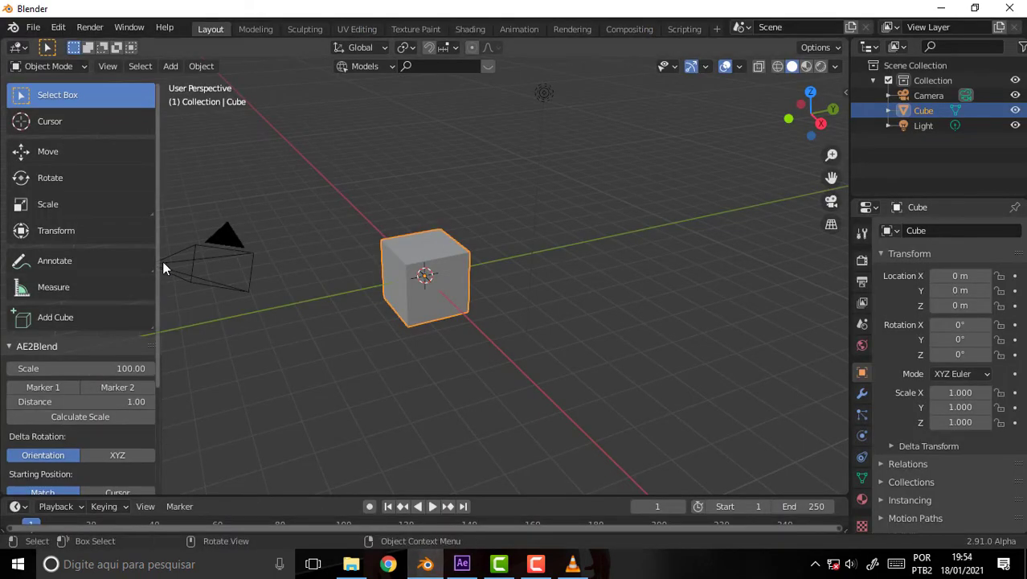
left_click_drag(193, 266, 192, 261)
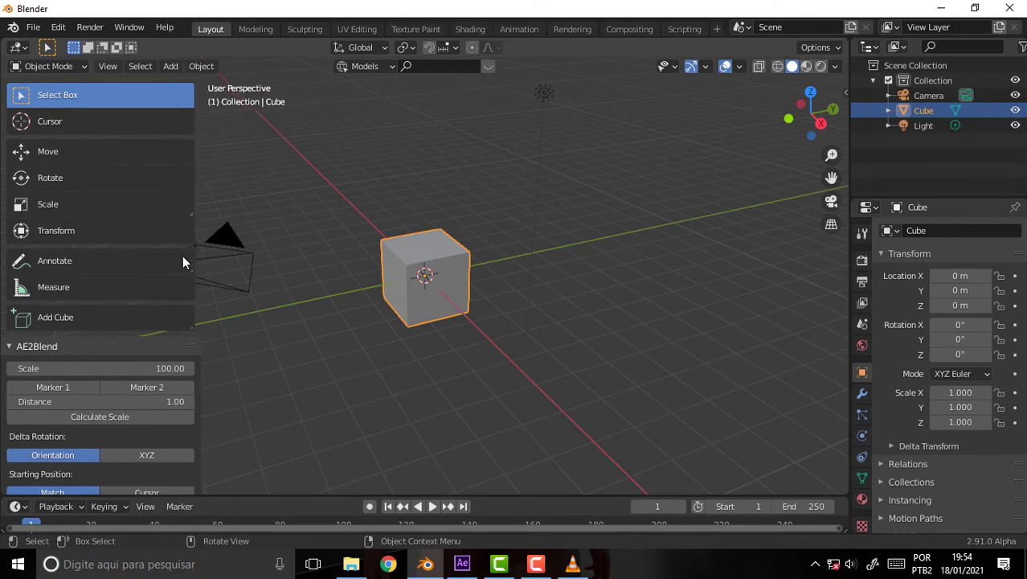
scroll(178, 228, "down", 4)
scroll(175, 227, "down", 1)
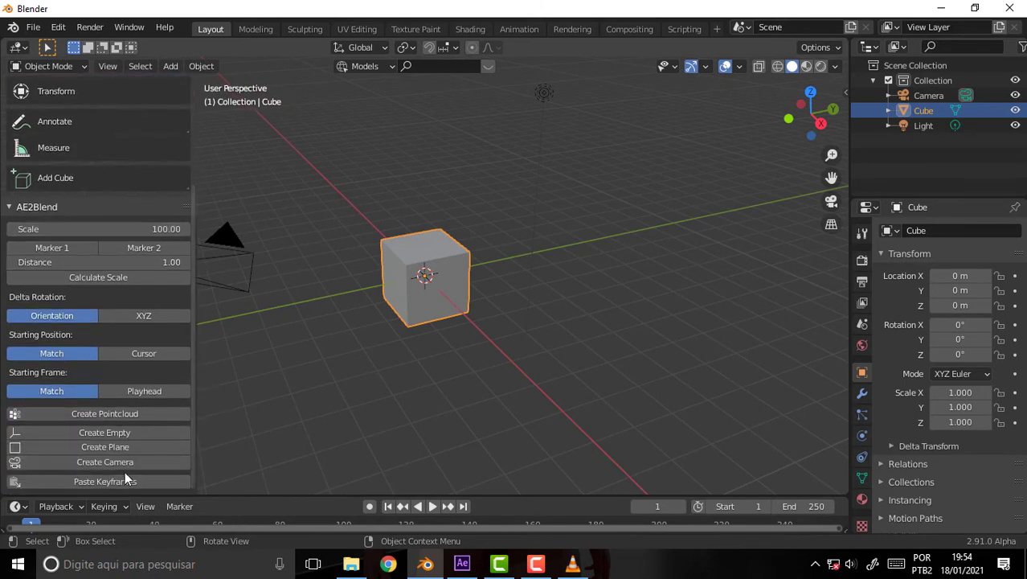
left_click(84, 481)
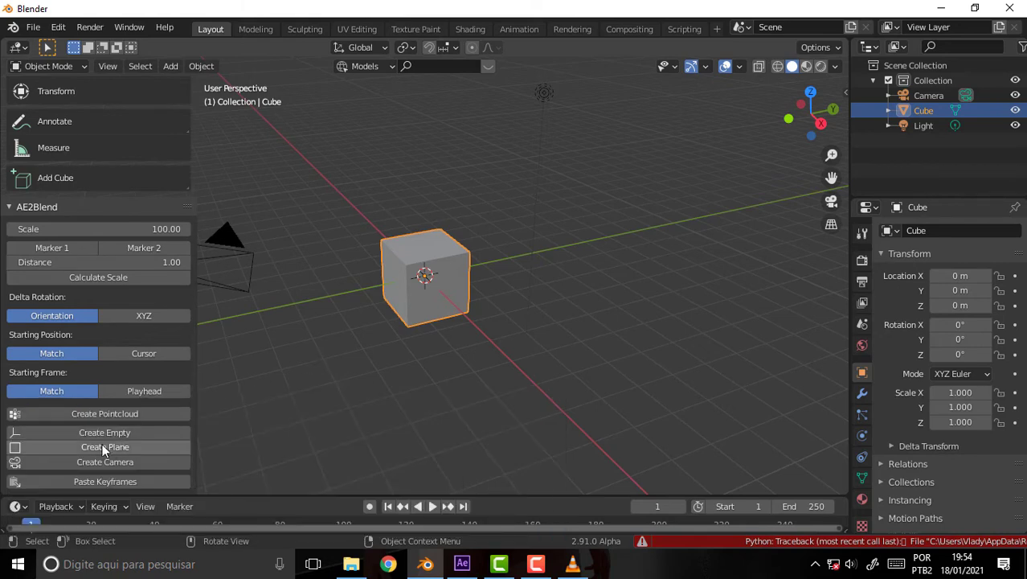
left_click(93, 465)
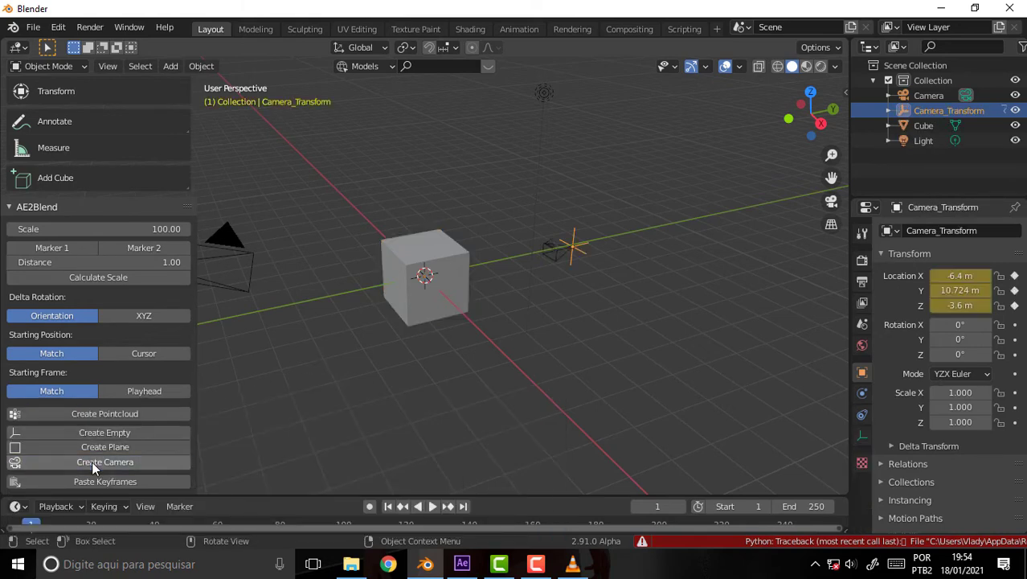
left_click(81, 481)
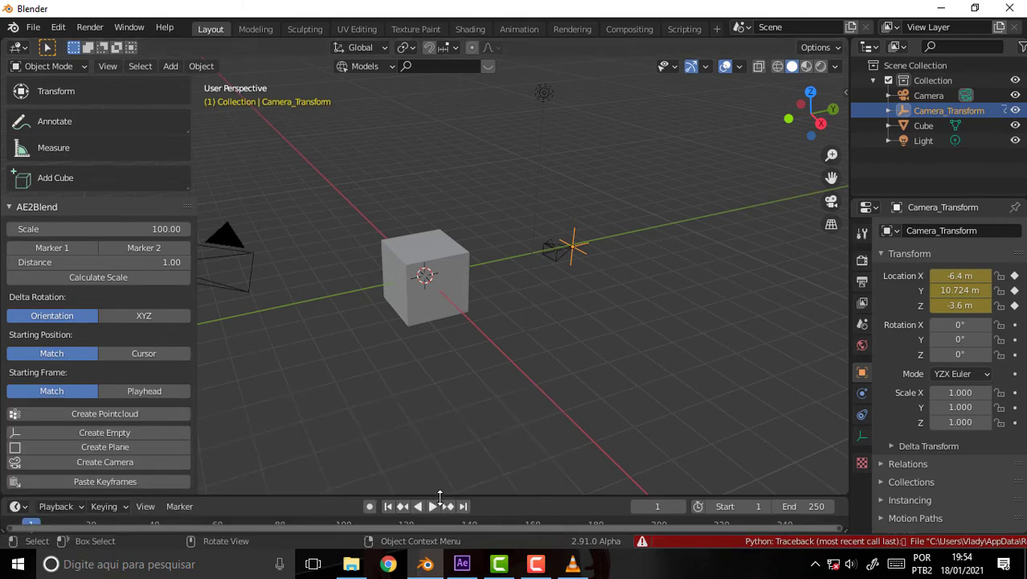
Enlarge the timeline and play the animation through Camera_Transform, stopping at frame 225.
left_click_drag(438, 496, 411, 423)
key("space")
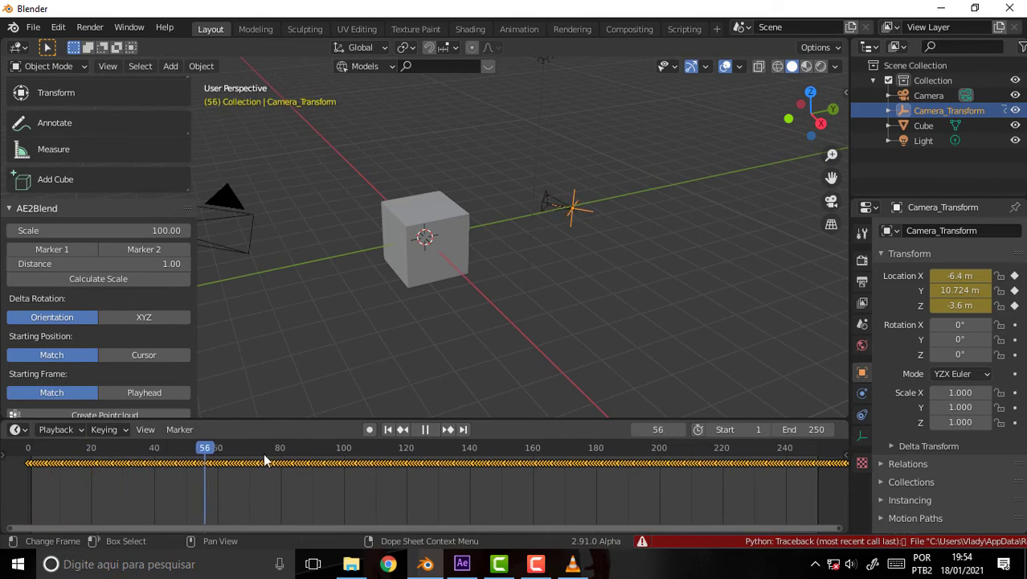
key("space")
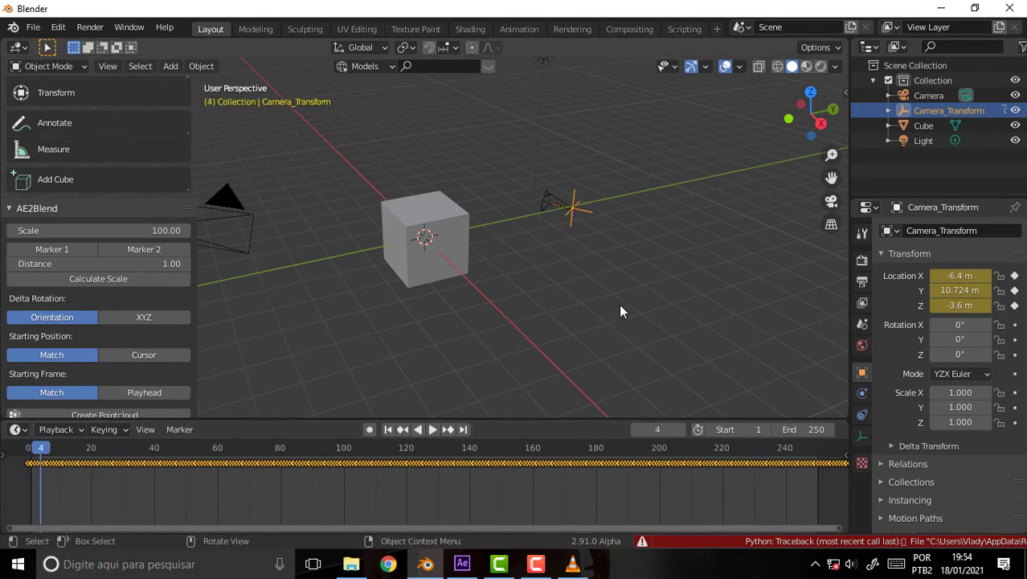
key("KP_0")
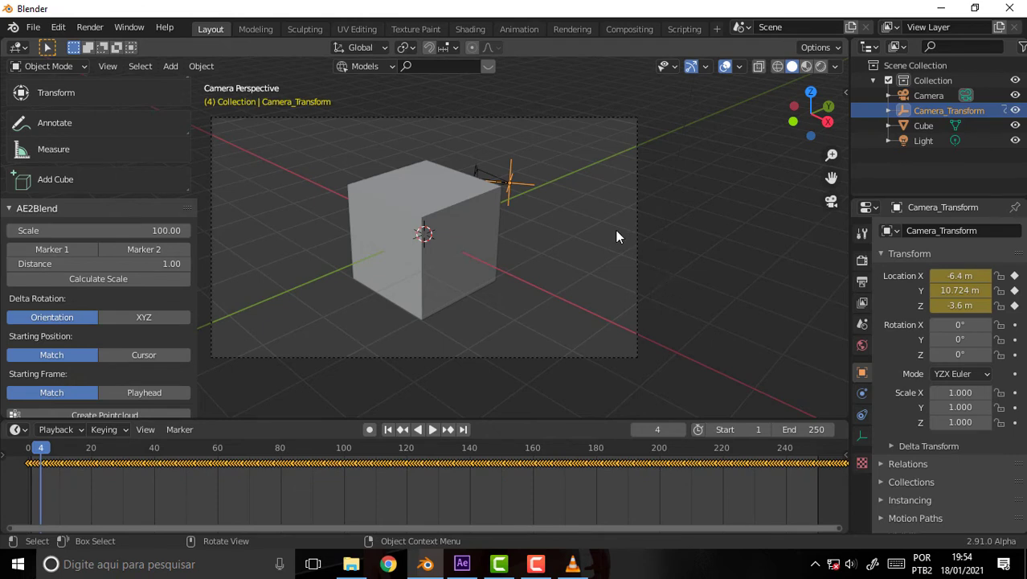
key("ctrl+KP_0")
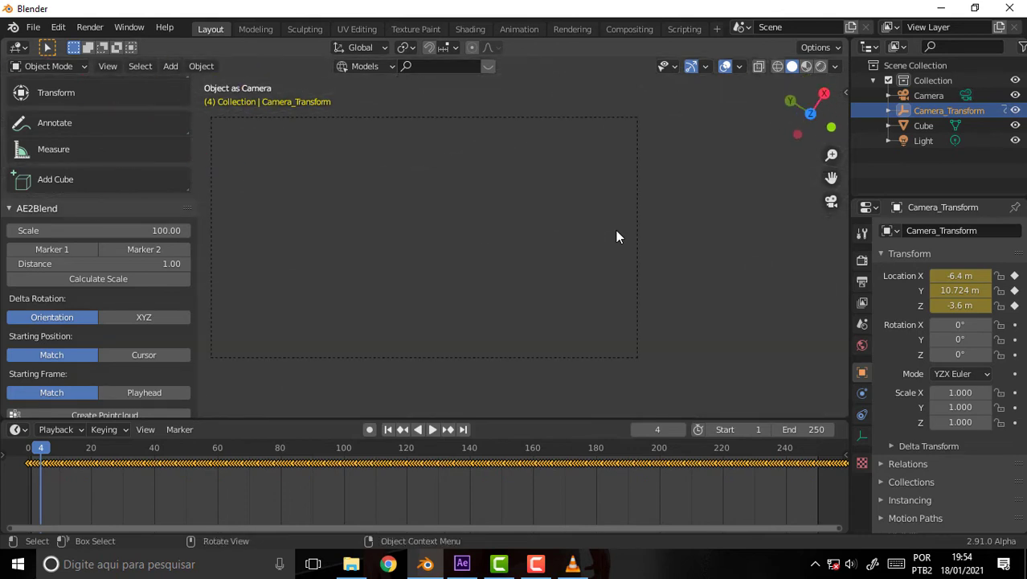
key("space")
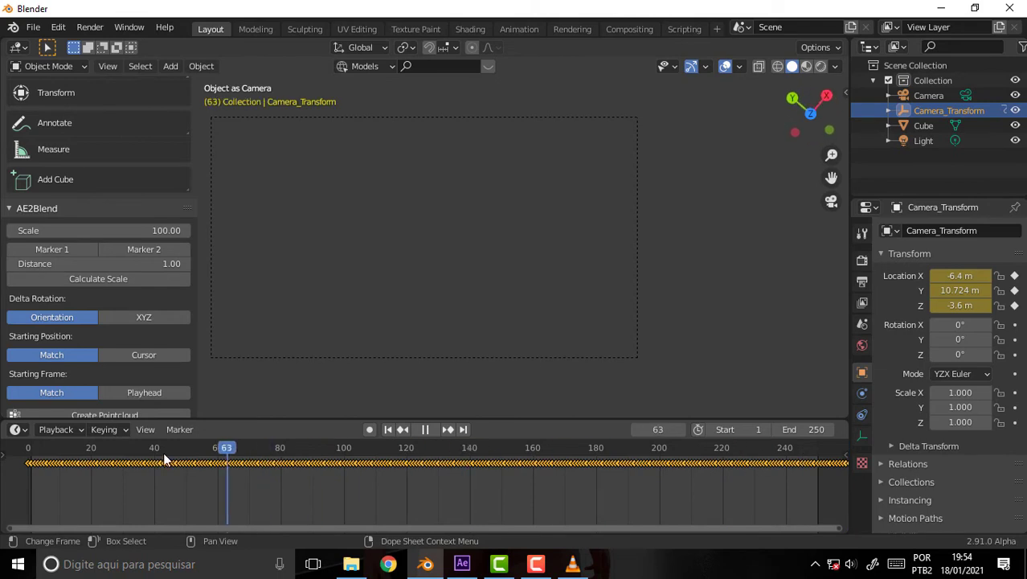
left_click_drag(753, 458, 738, 458)
key("space")
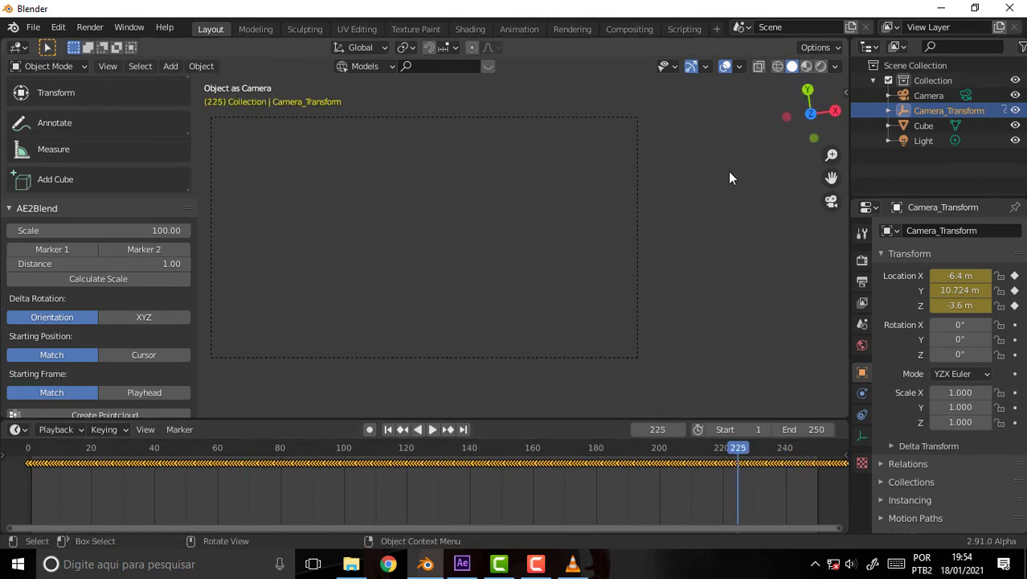
Orbit and zoom around the scene to inspect the tracked camera's position.
mouse_move(716, 160)
middle_mouse_down()
mouse_move(688, 294)
mouse_move(615, 260)
mouse_move(549, 385)
mouse_move(511, 401)
mouse_move(564, 357)
mouse_move(552, 266)
mouse_move(565, 159)
mouse_move(592, 169)
middle_mouse_up()
scroll(616, 245, "down", 4)
mouse_move(385, 252)
middle_mouse_down()
mouse_move(536, 268)
mouse_move(596, 258)
mouse_move(438, 252)
mouse_move(447, 249)
mouse_move(353, 229)
mouse_move(451, 246)
mouse_move(394, 321)
mouse_move(449, 127)
mouse_move(420, 223)
mouse_move(345, 252)
mouse_move(541, 237)
mouse_move(508, 224)
mouse_move(685, 211)
mouse_move(644, 208)
mouse_move(656, 211)
middle_mouse_up()
scroll(543, 461, "down", 2)
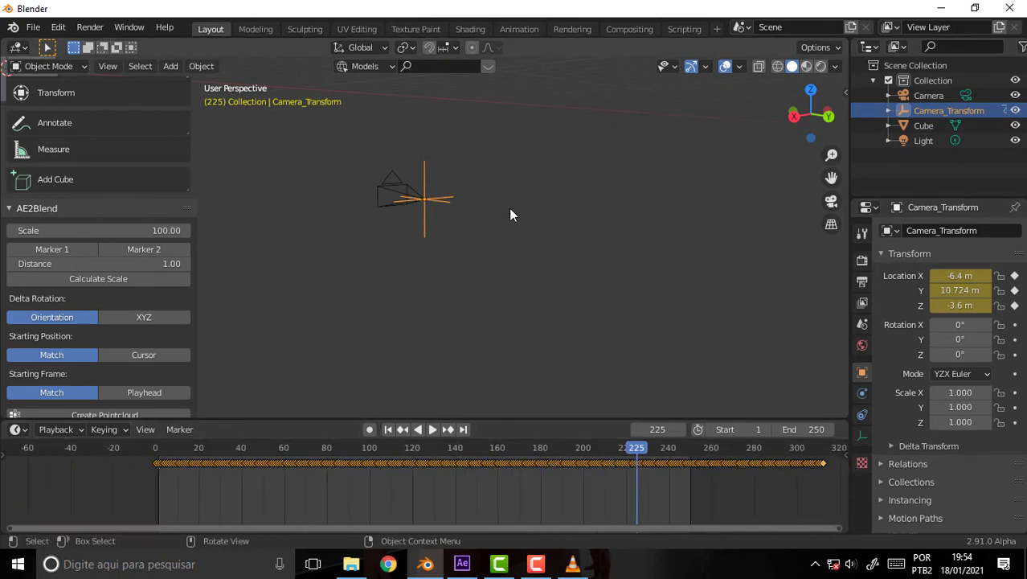
scroll(509, 209, "up", 2)
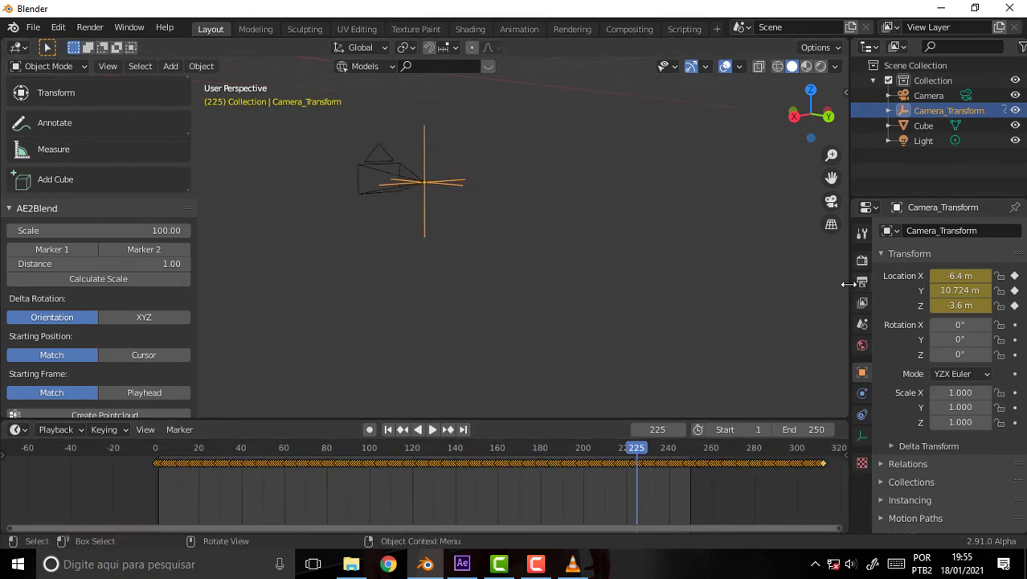
Set the output resolution to 1280 × 720 in Output Properties.
left_click_drag(846, 290, 760, 291)
left_click(772, 260)
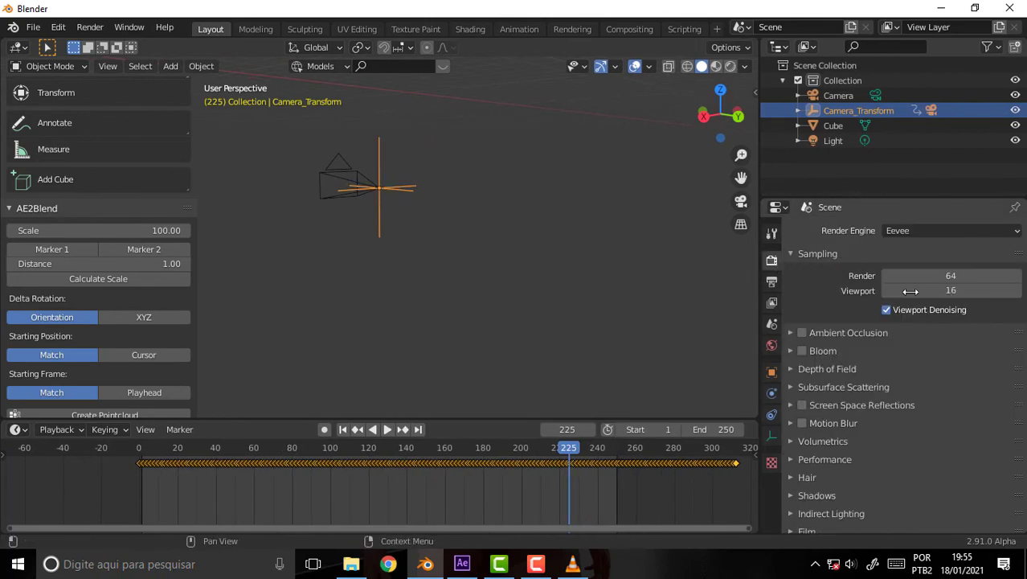
left_click(772, 282)
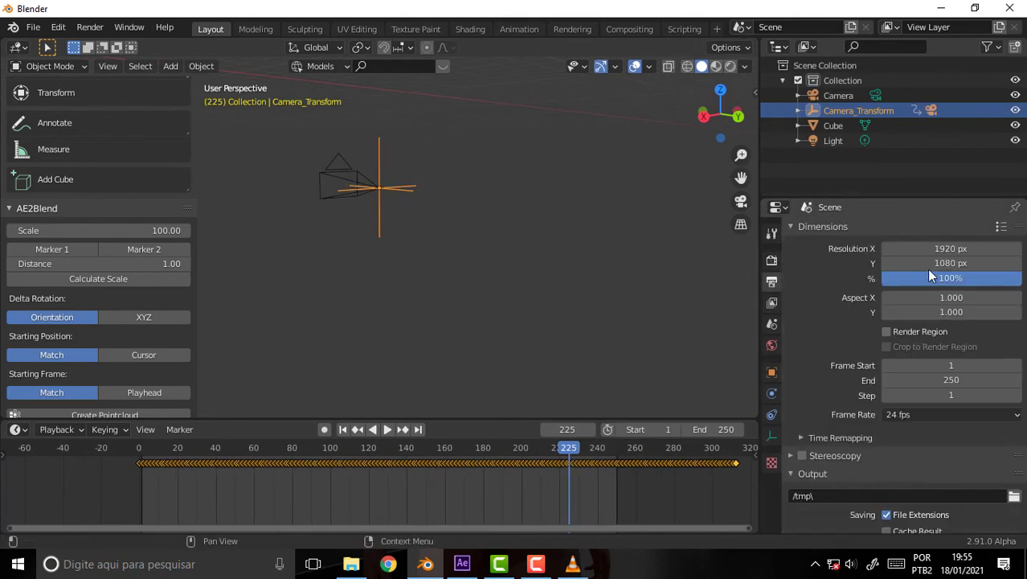
left_click(947, 249)
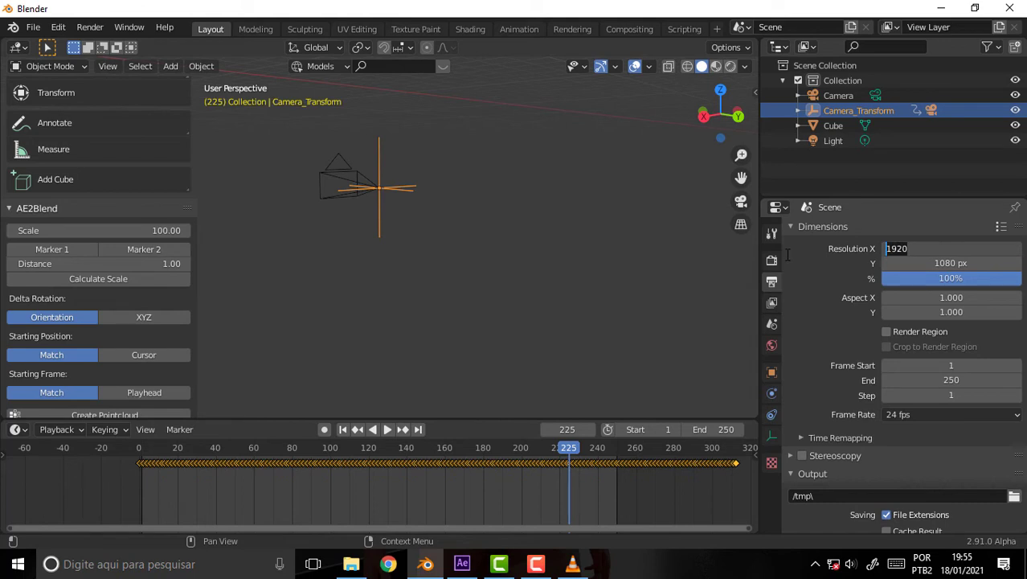
type("12")
key("Return")
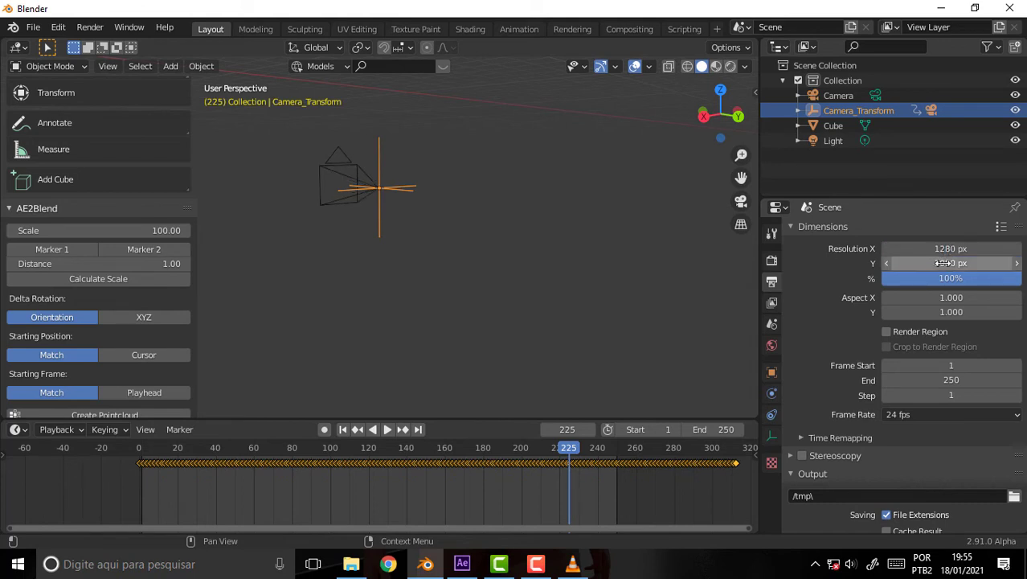
left_click(943, 264)
type("720")
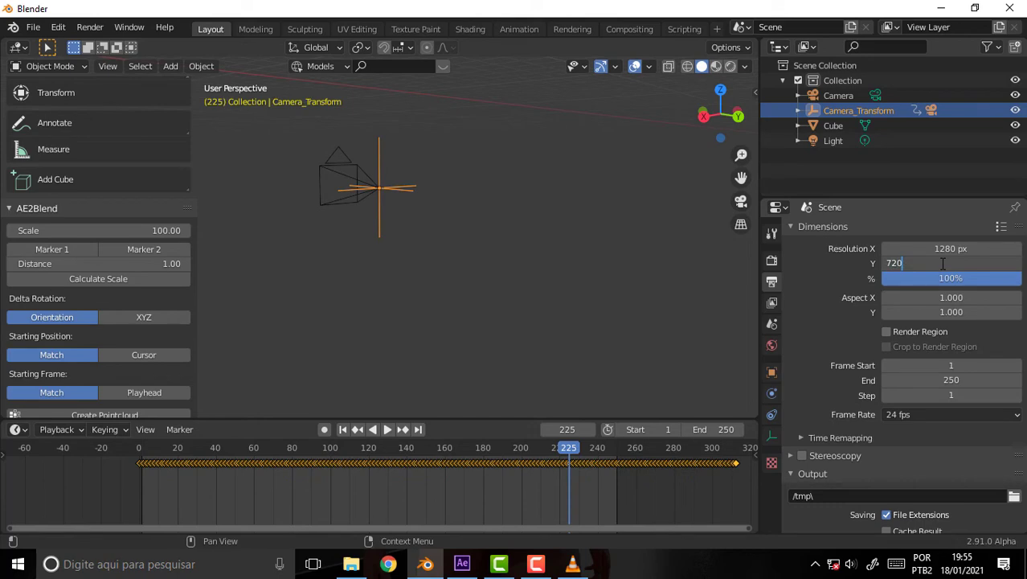
key("Return")
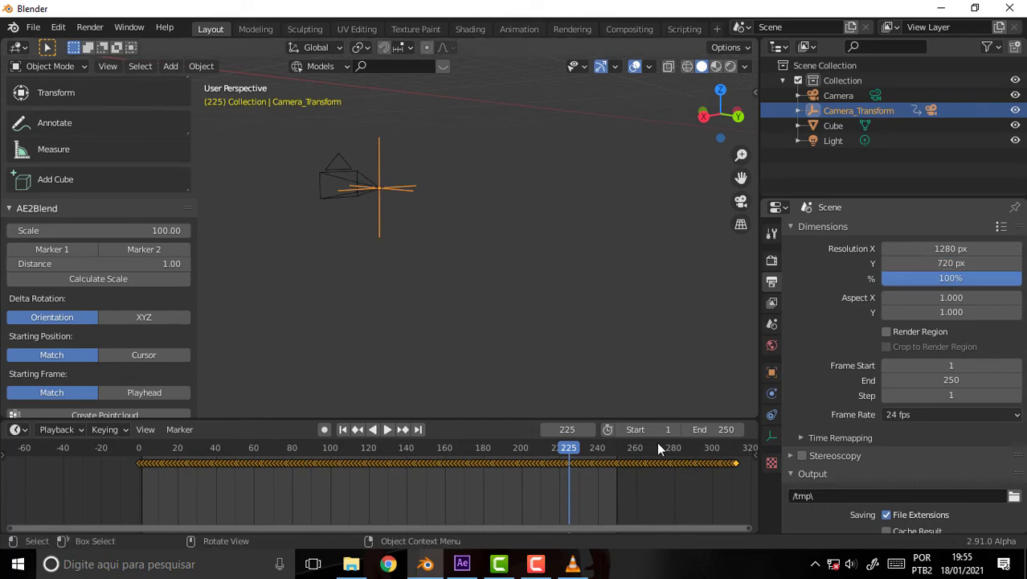
Compare with After Effects, then change the scene frame rate from 24 to 29.97 fps.
left_click(463, 568)
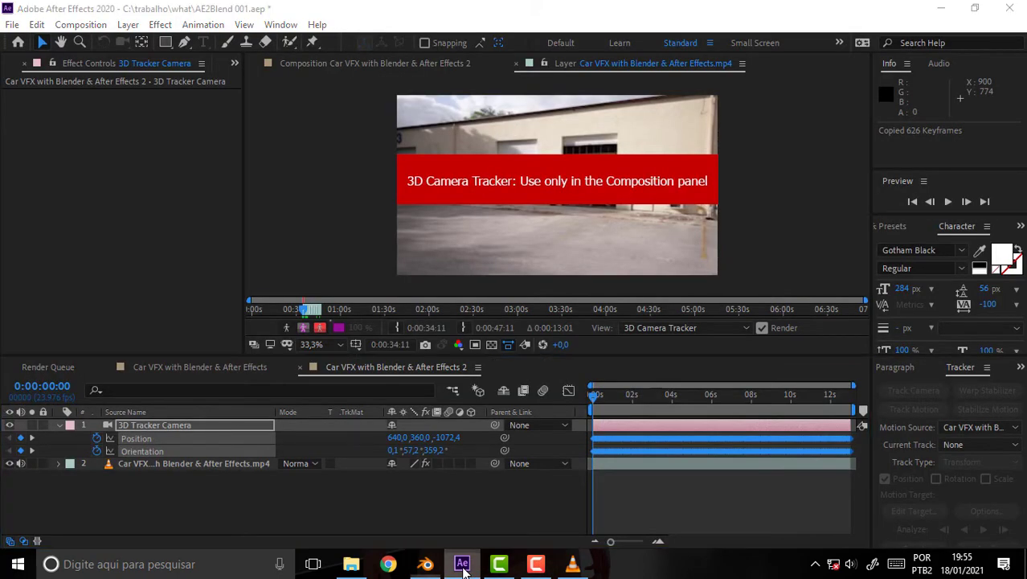
key("alt+Tab")
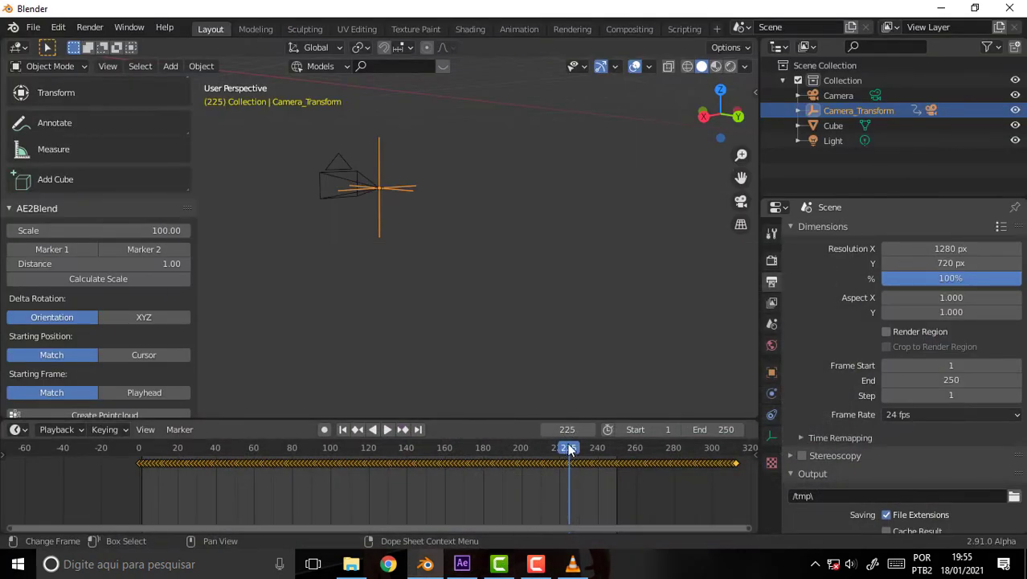
mouse_move(560, 451)
left_mouse_down()
mouse_move(153, 451)
mouse_move(589, 451)
left_mouse_up()
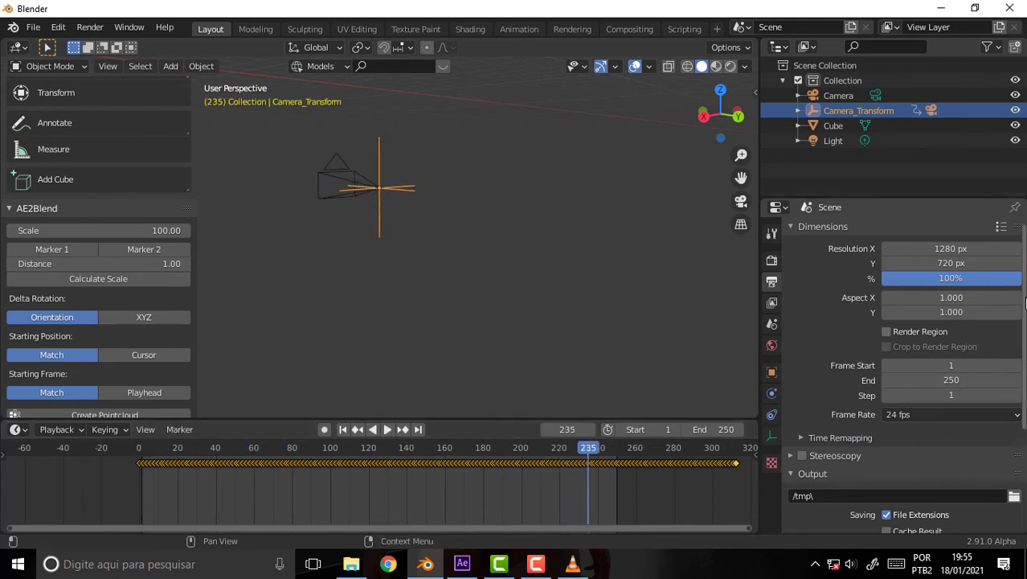
left_click_drag(1024, 302, 1022, 416)
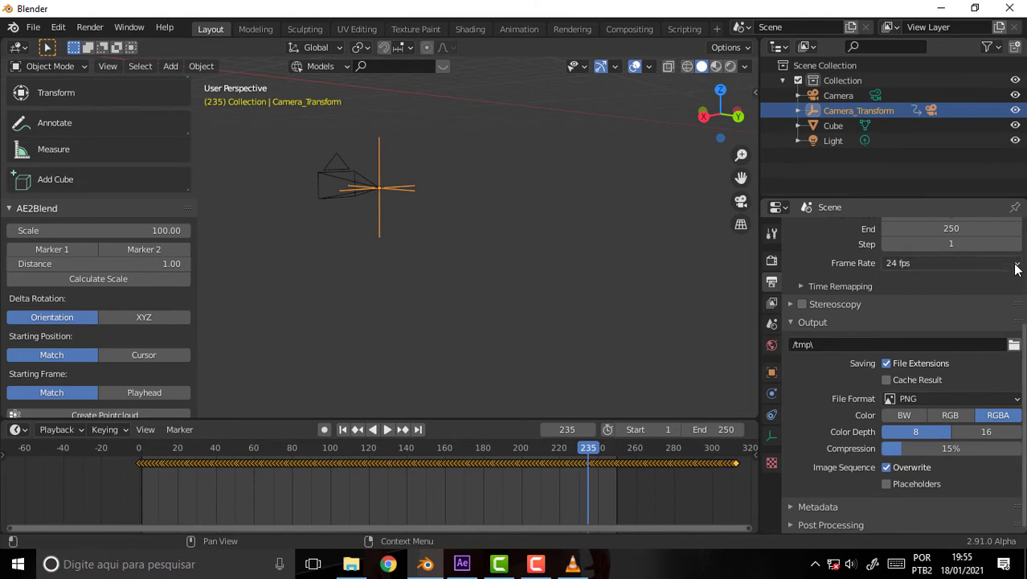
left_click(944, 264)
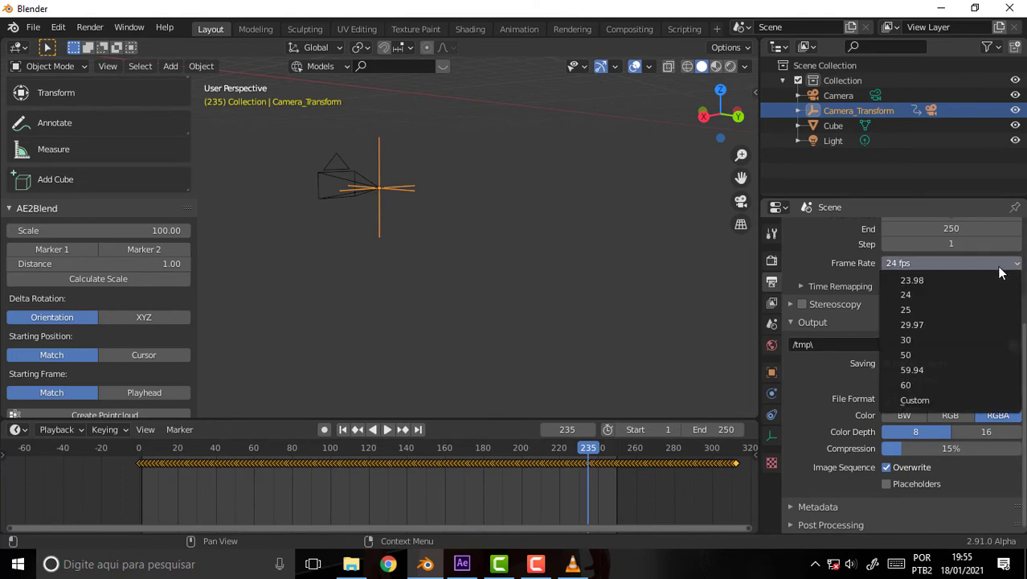
left_click(942, 326)
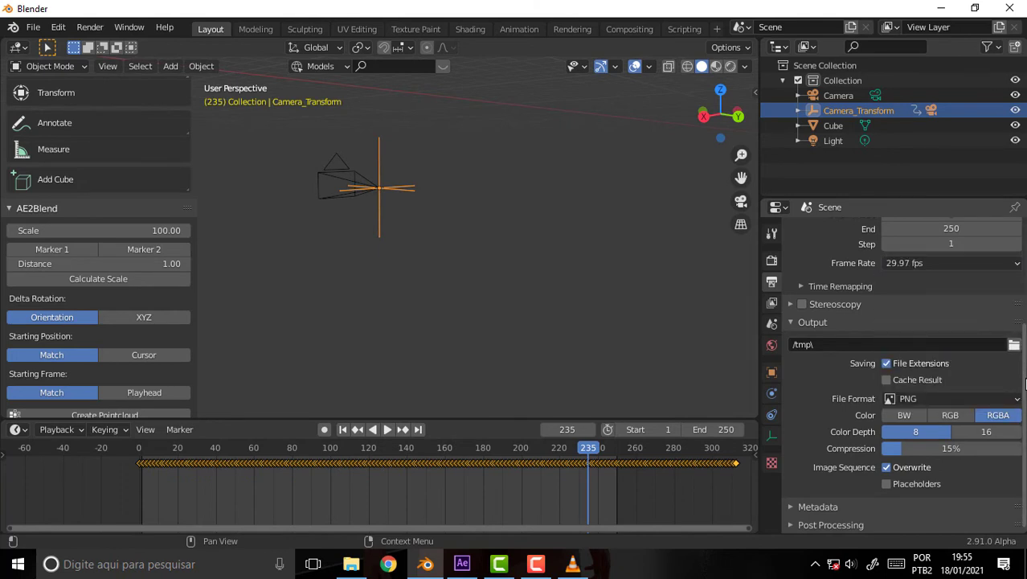
left_click_drag(1024, 387, 1014, 270)
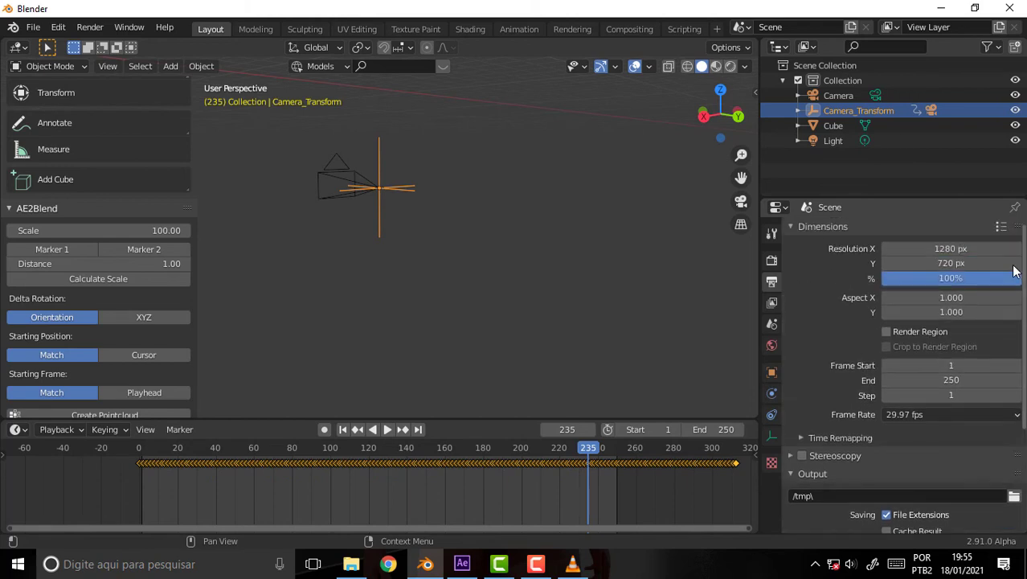
scroll(1004, 290, "down", 2)
scroll(996, 313, "down", 1)
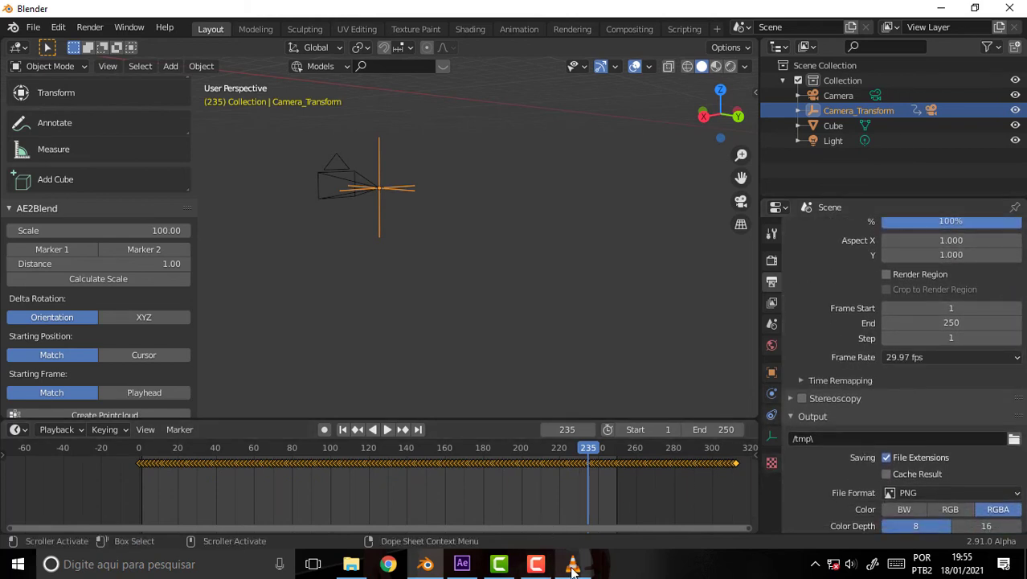
Jump to the composition end at 0:00:13:00, glance at the VLC tutorial, and return to Blender.
left_click(462, 564)
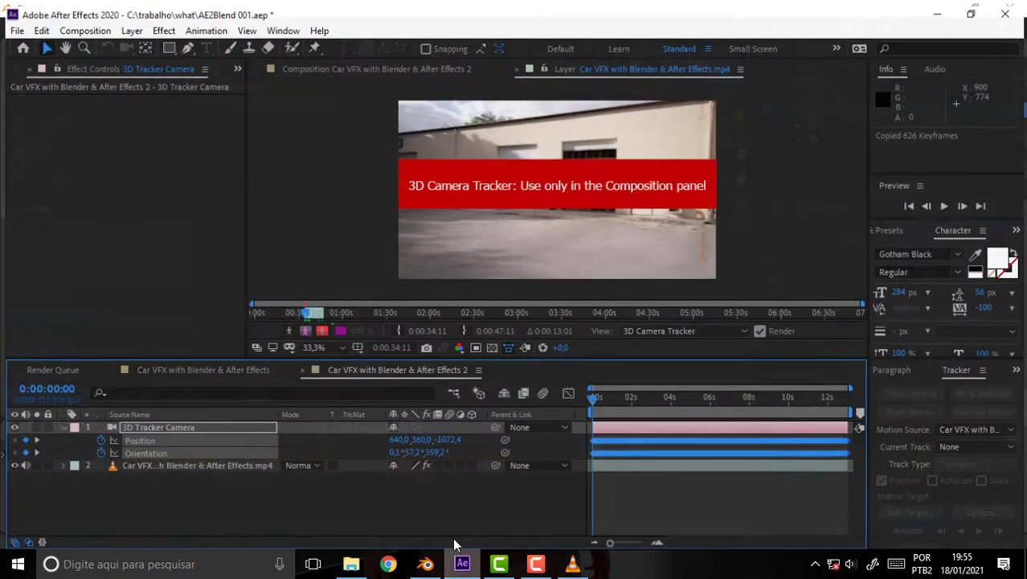
key("End")
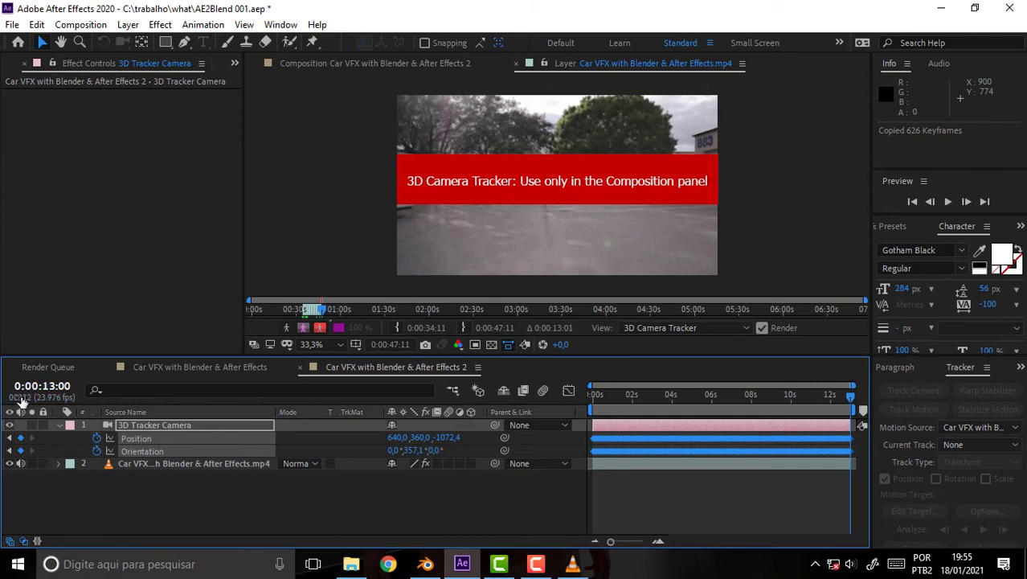
left_click(580, 568)
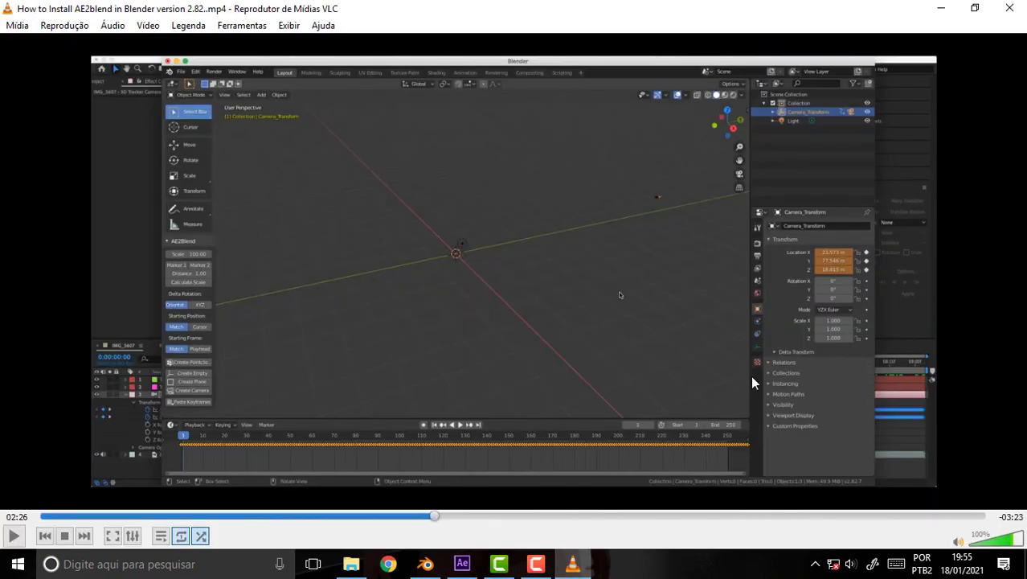
left_click(425, 564)
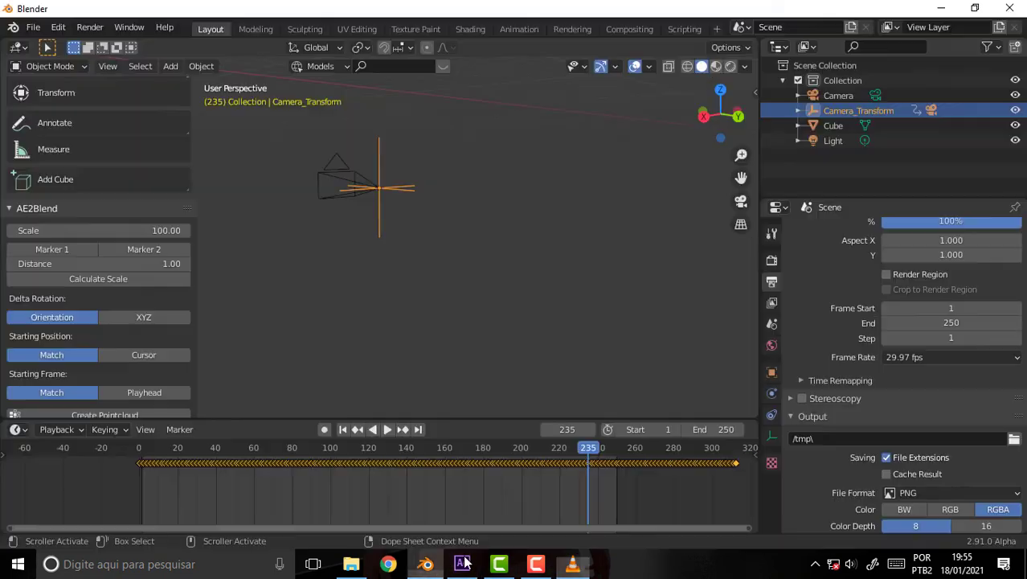
Set Frame End to 312, play back from frame 0, and zoom out to frame cube and camera.
left_click(964, 324)
type("312")
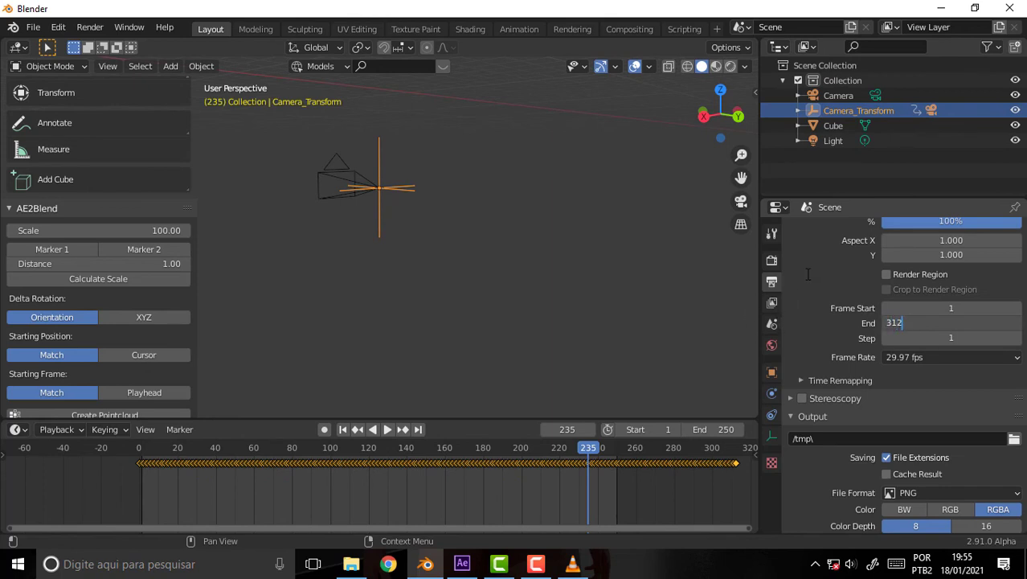
key("Return")
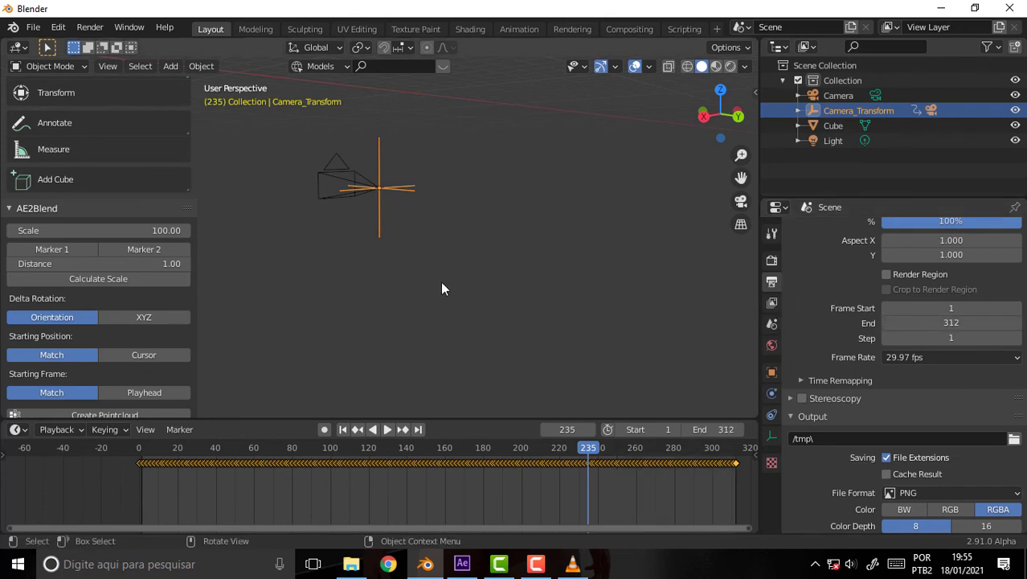
key("space")
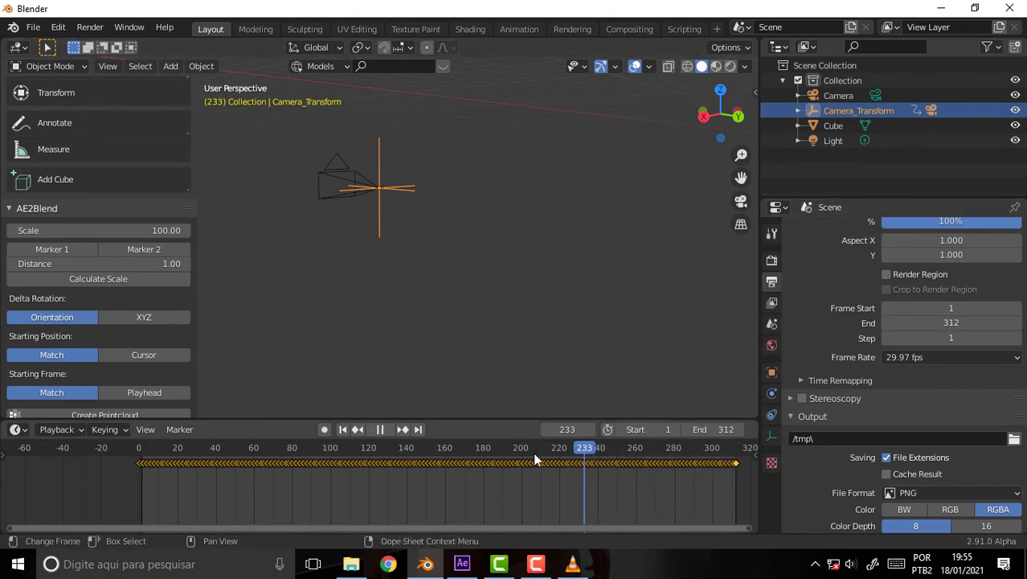
key("Escape")
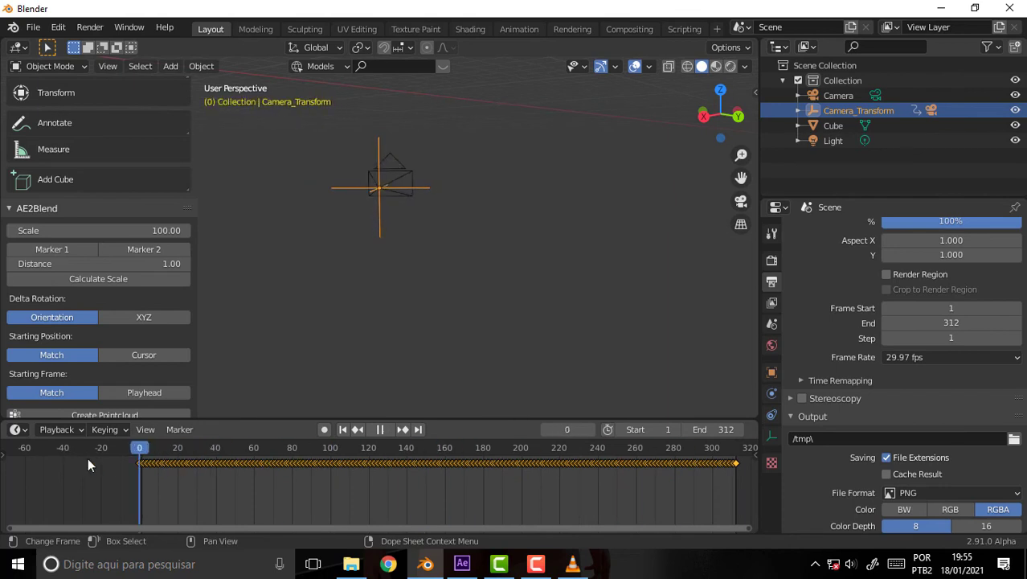
left_click_drag(741, 177, 638, 169)
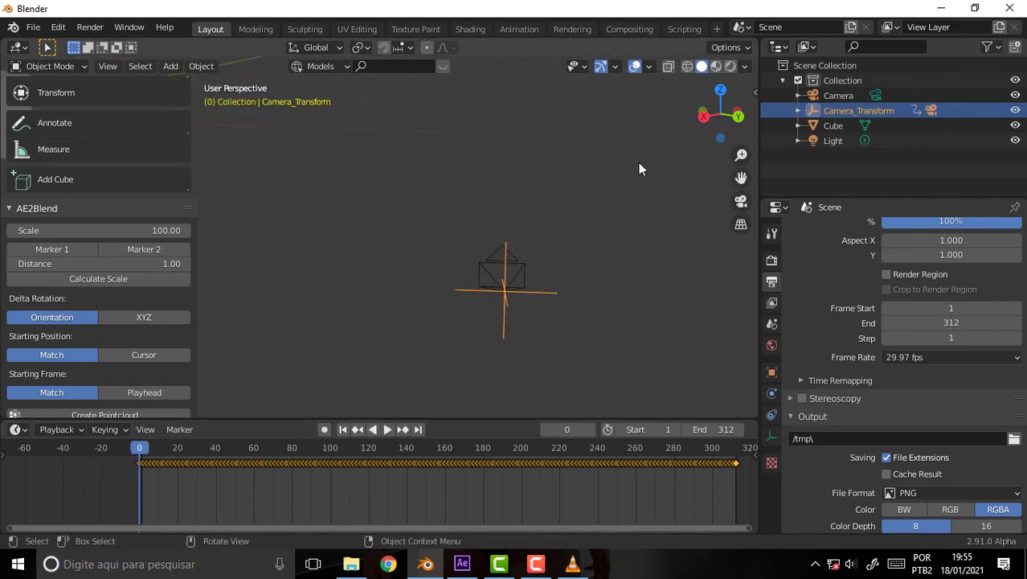
scroll(645, 145, "down", 2)
scroll(646, 144, "down", 2)
scroll(646, 142, "down", 1)
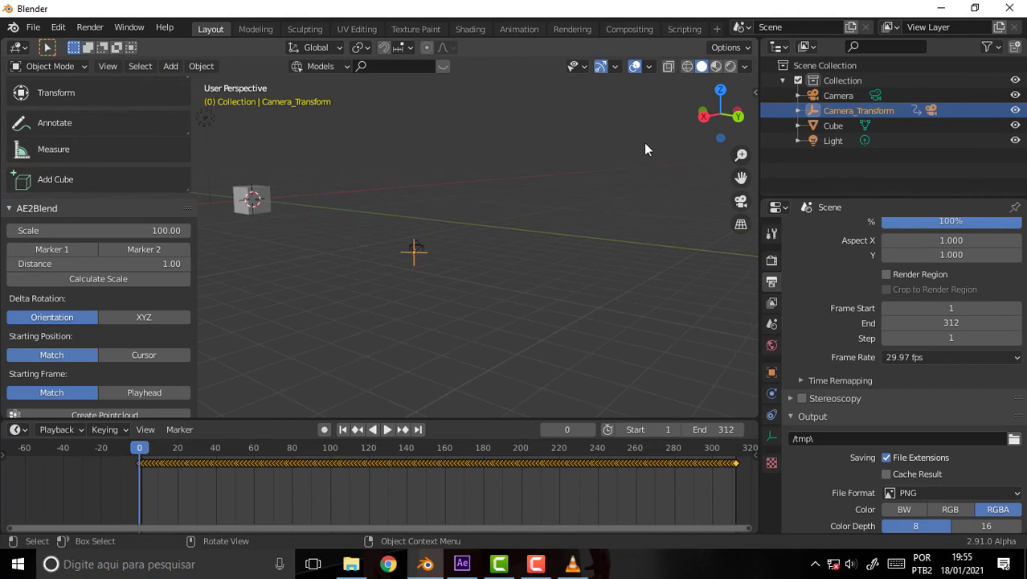
mouse_move(643, 142)
middle_mouse_down()
mouse_move(480, 147)
mouse_move(507, 155)
middle_mouse_up()
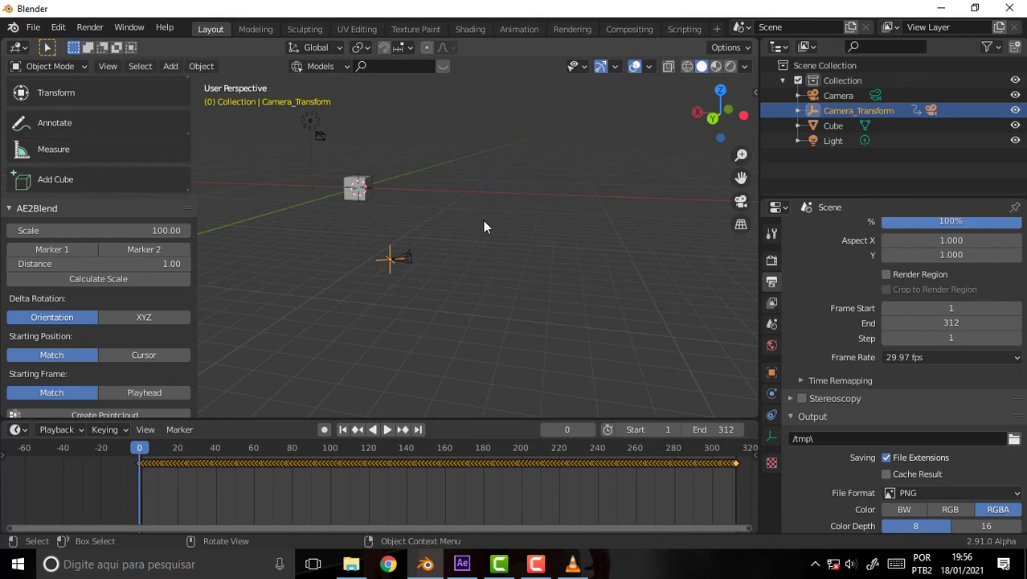
Raise the tracked camera above the grid from the side view, then shift it from the top view.
key("KP_3")
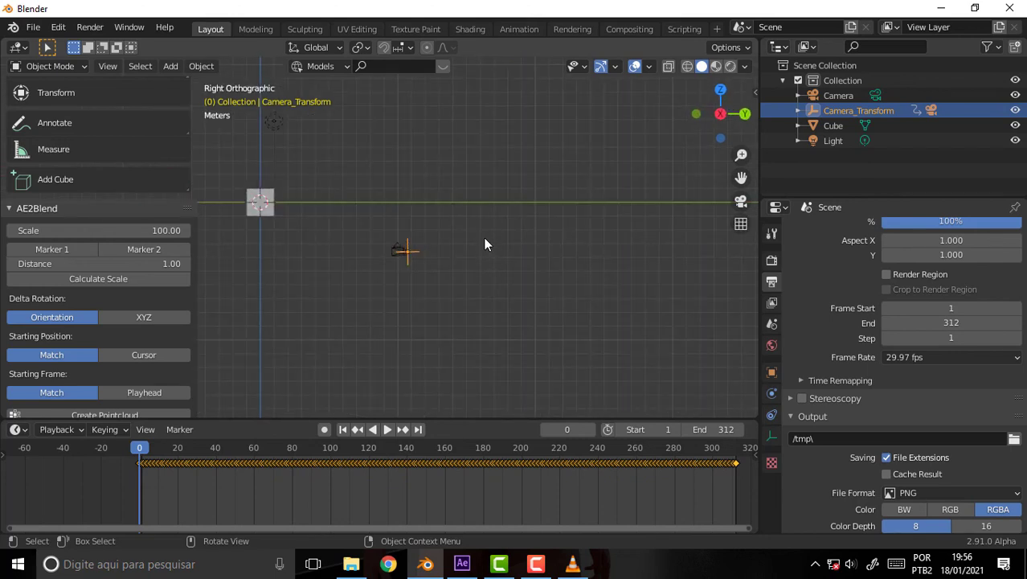
key("g")
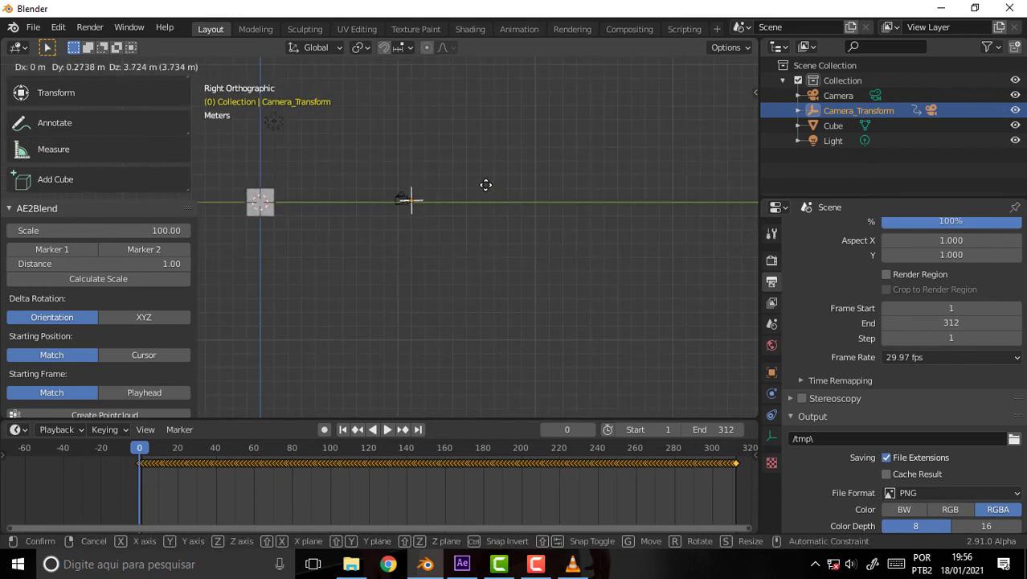
left_click(485, 175)
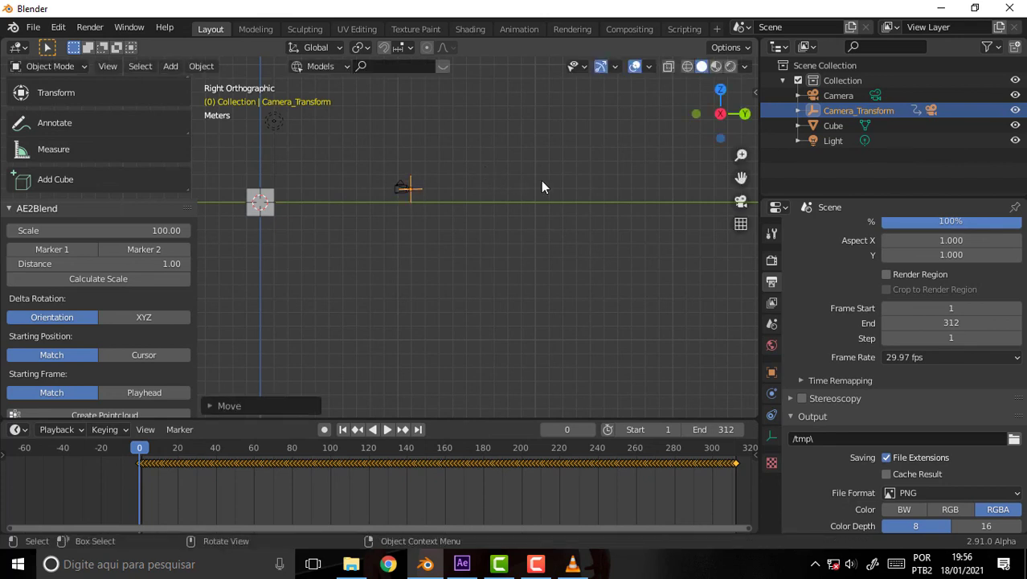
key("ctrl+KP_0")
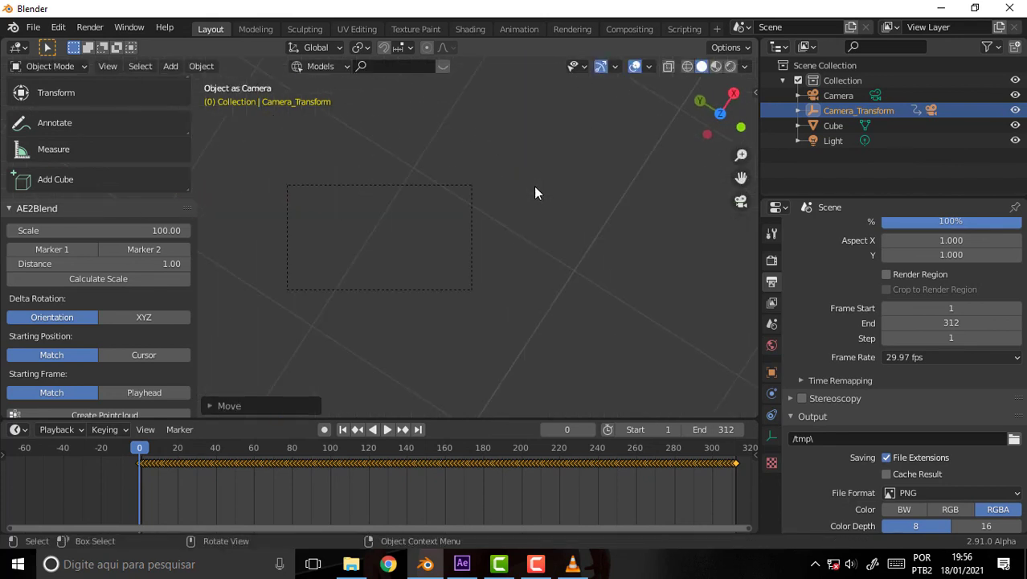
key("KP_7")
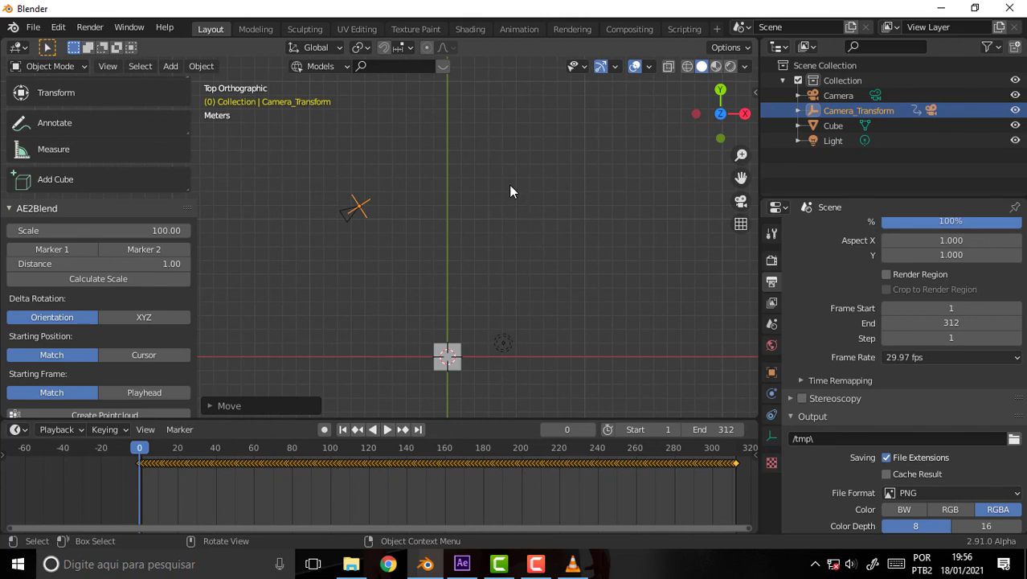
key("g")
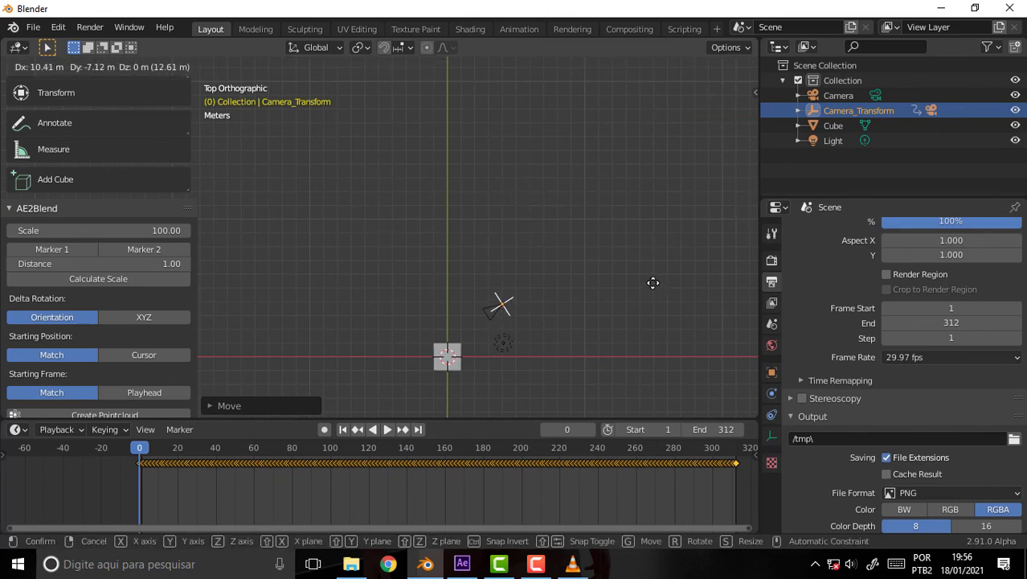
left_click(654, 286)
Play and scrub frames 1–312 to check the camera motion in camera and top views.
key("space")
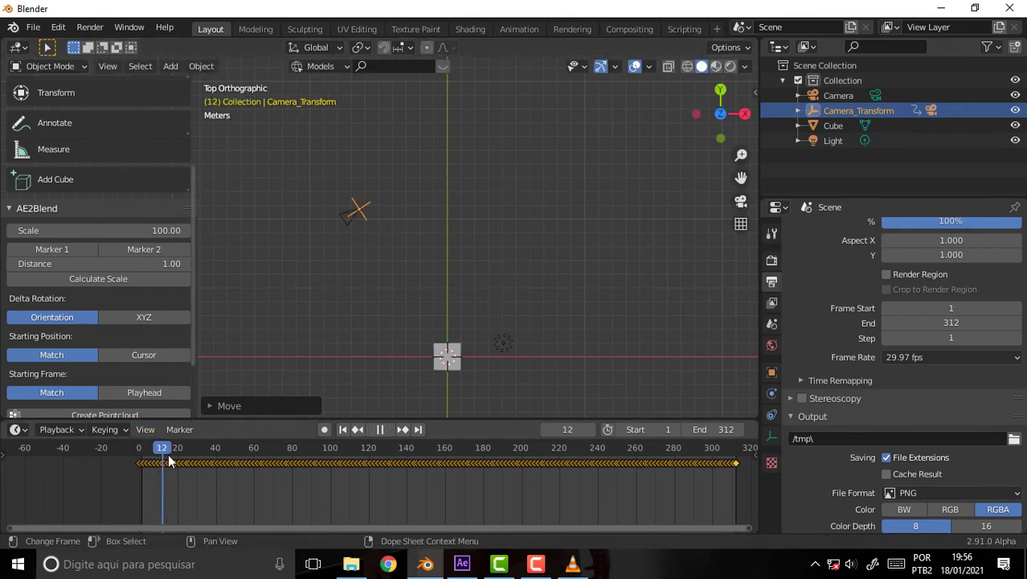
left_click_drag(168, 462, 499, 470)
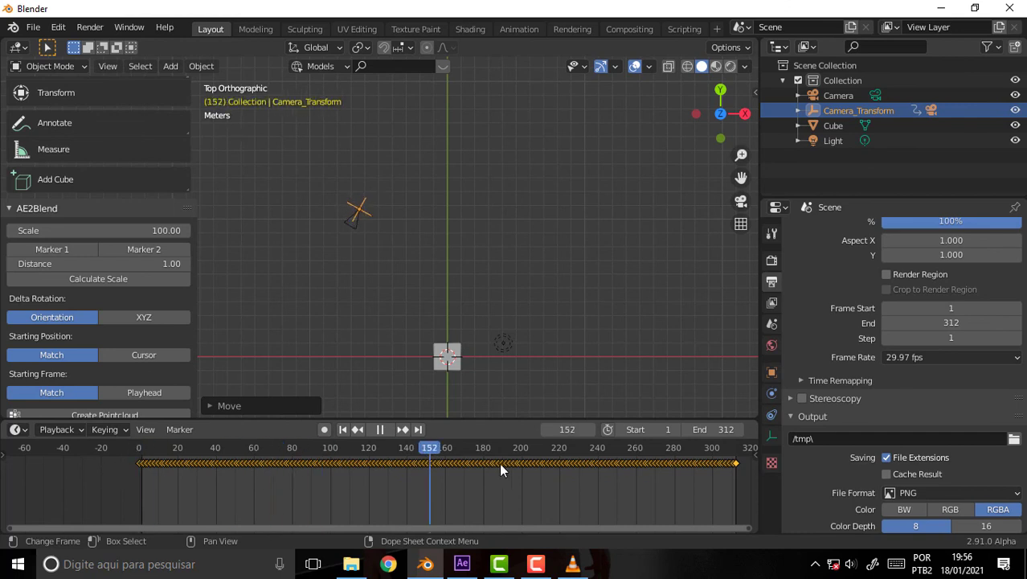
key("Escape")
middle_click_drag(582, 174, 600, 188)
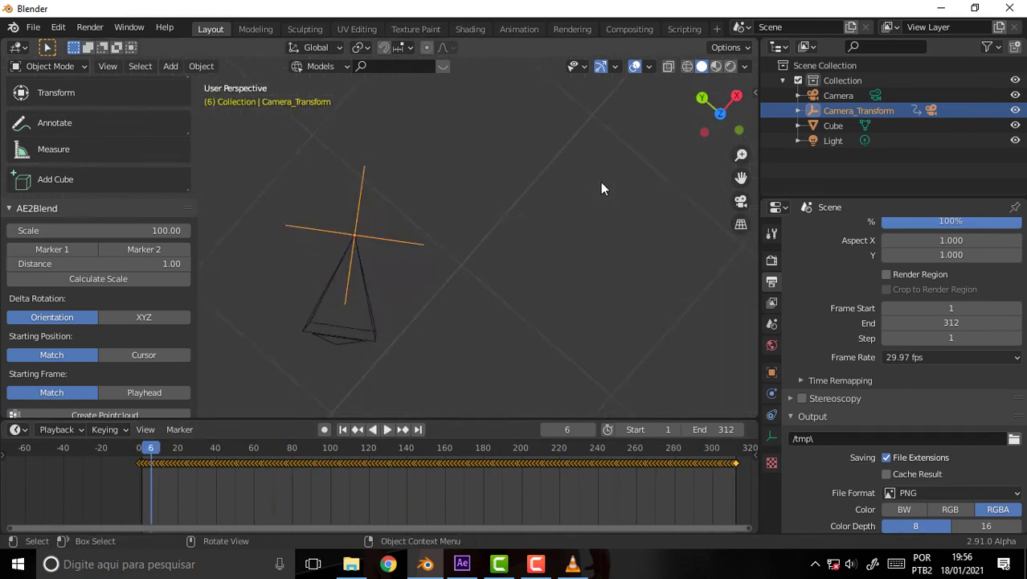
key("ctrl+KP_0")
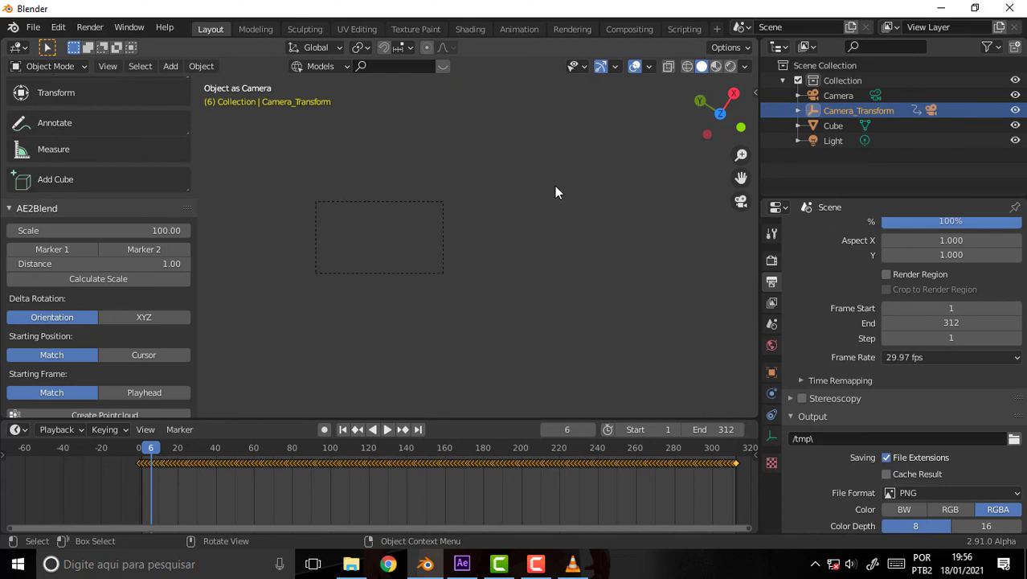
key("KP_7")
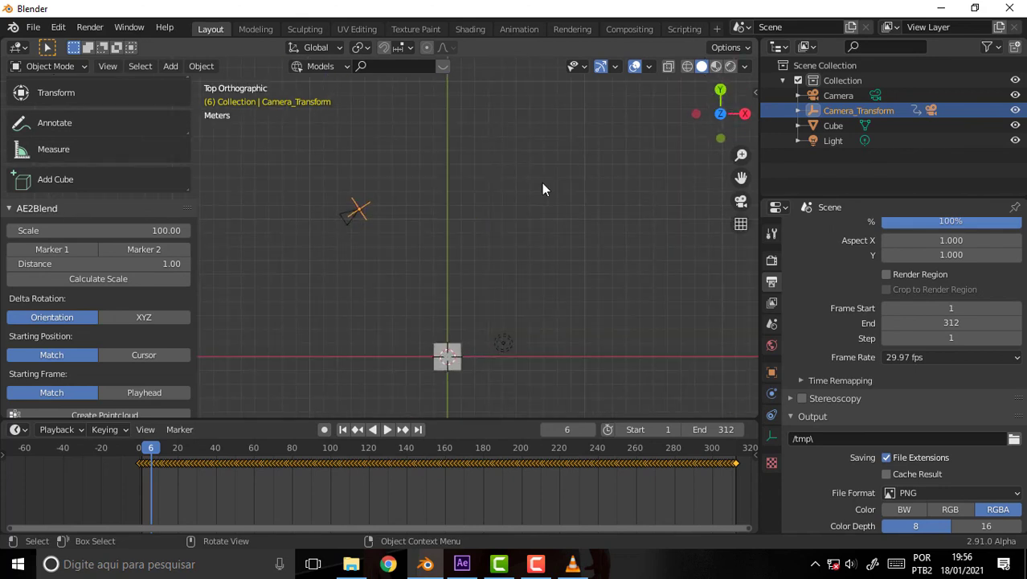